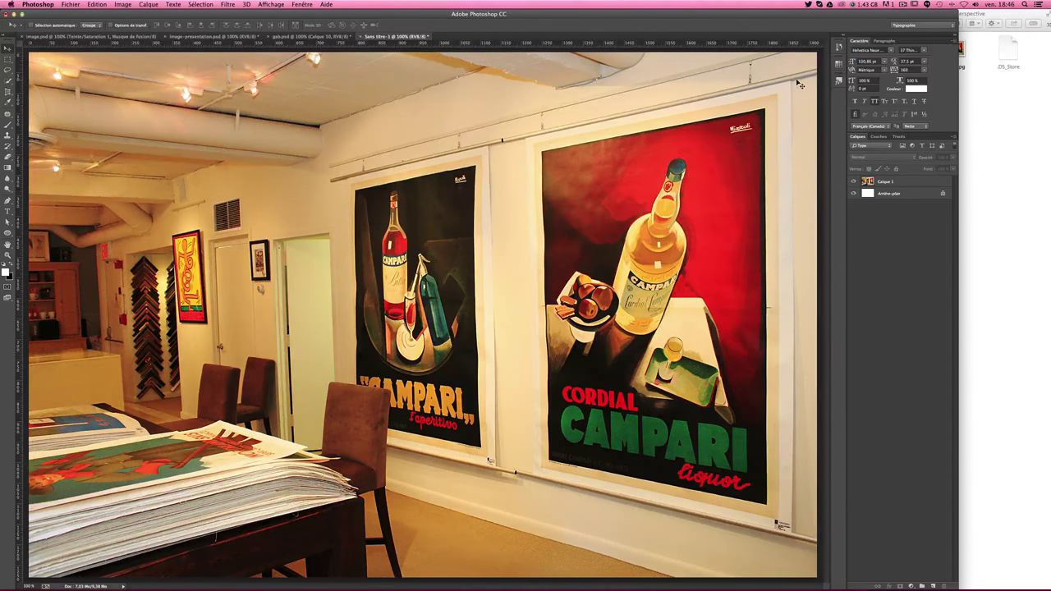
# - Undo the earlier crop to restore the full gallery photo, then bring up the Crop tool's variants
pyautogui.hotkey('ctrl', '-')
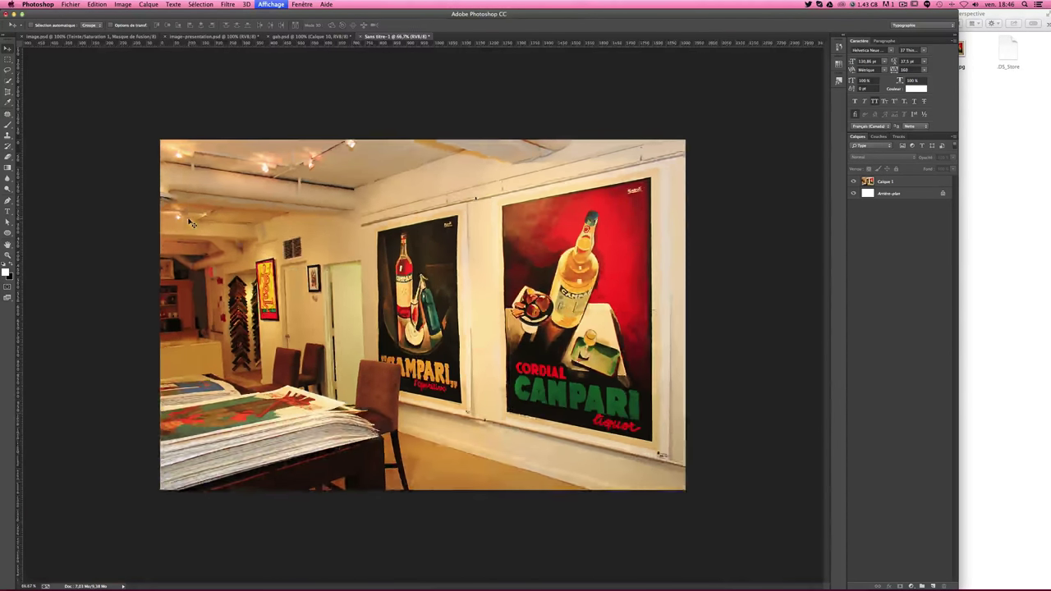
pyautogui.hotkey('ctrl', '-')
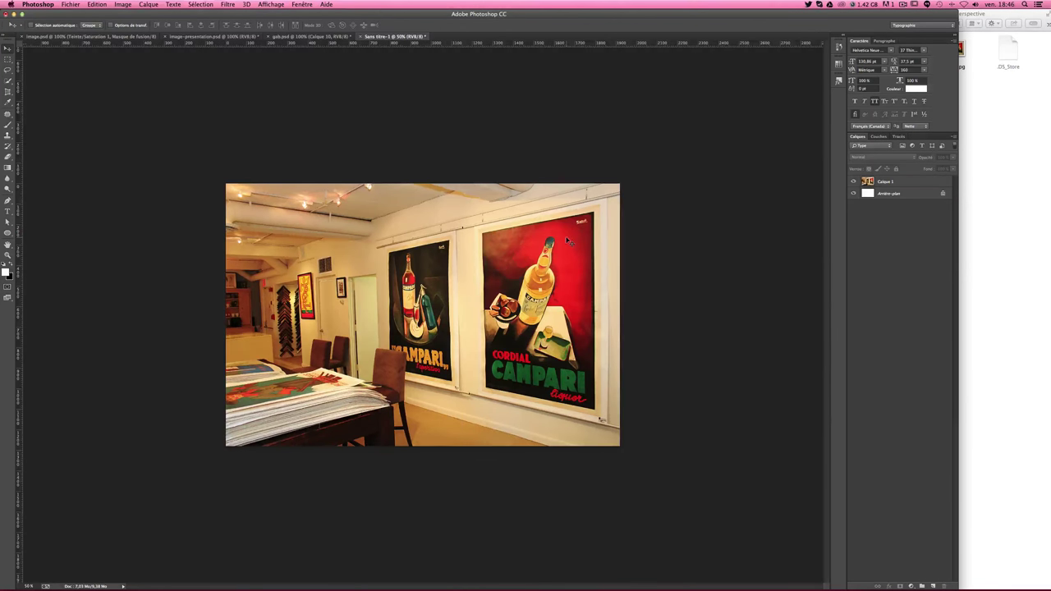
pyautogui.hotkey('ctrl', '+')
pyautogui.hotkey('ctrl', '+')
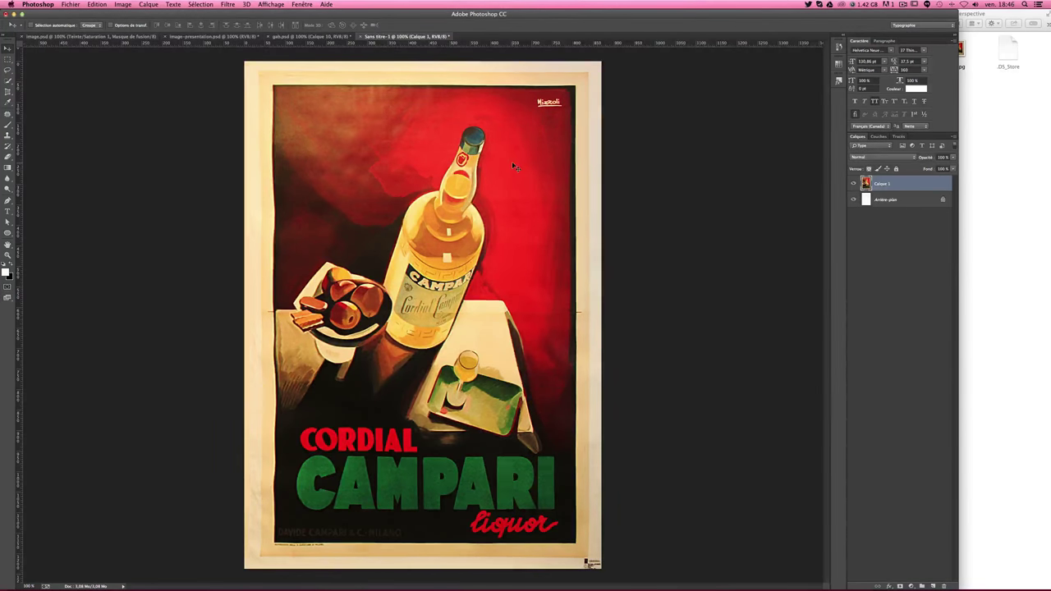
pyautogui.hotkey('ctrl', 'z')
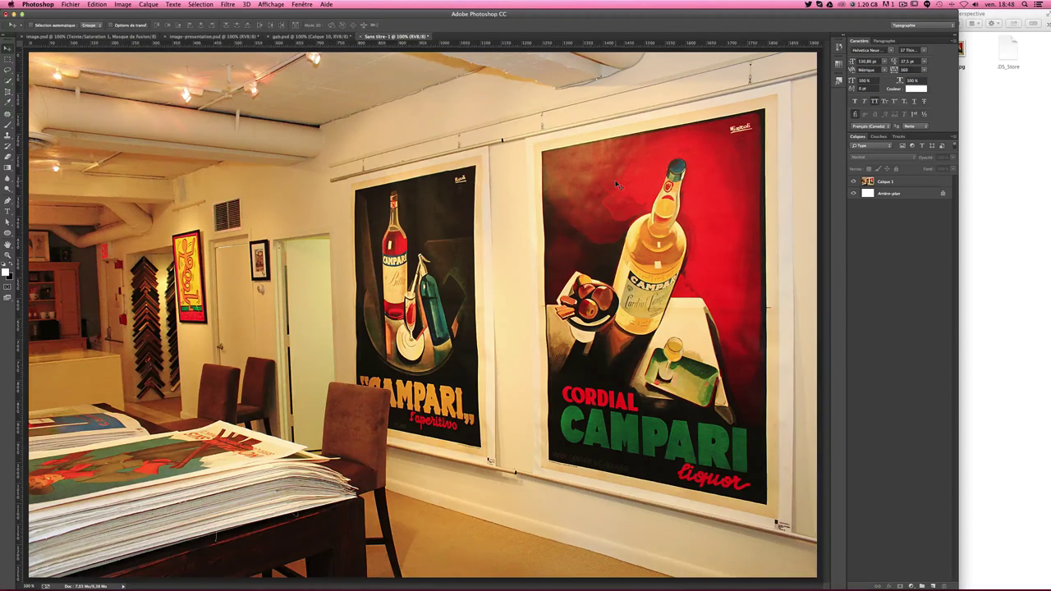
pyautogui.click(1003, 159)
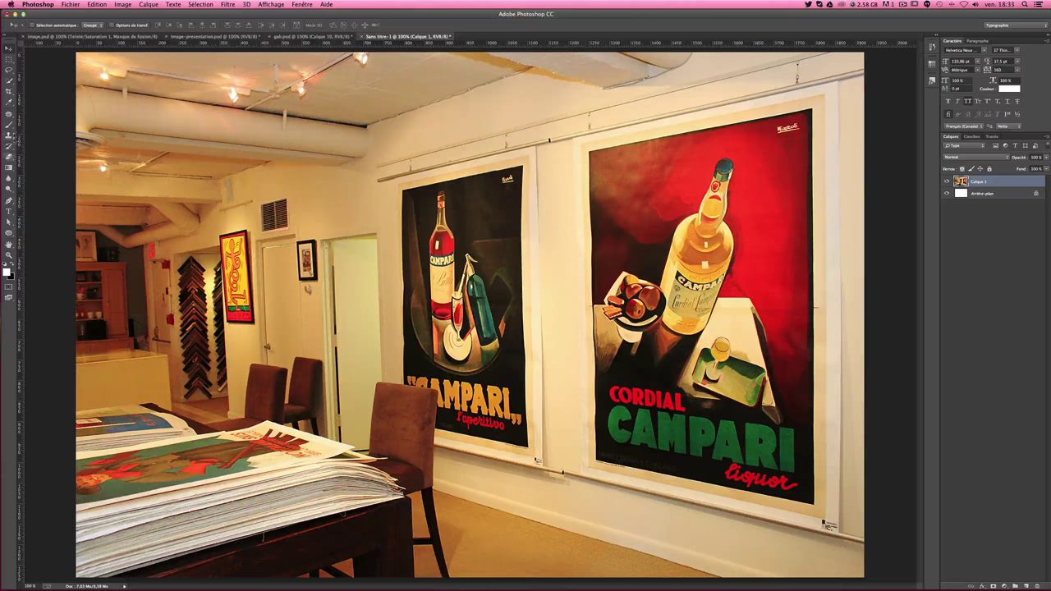
pyautogui.click(8, 92)
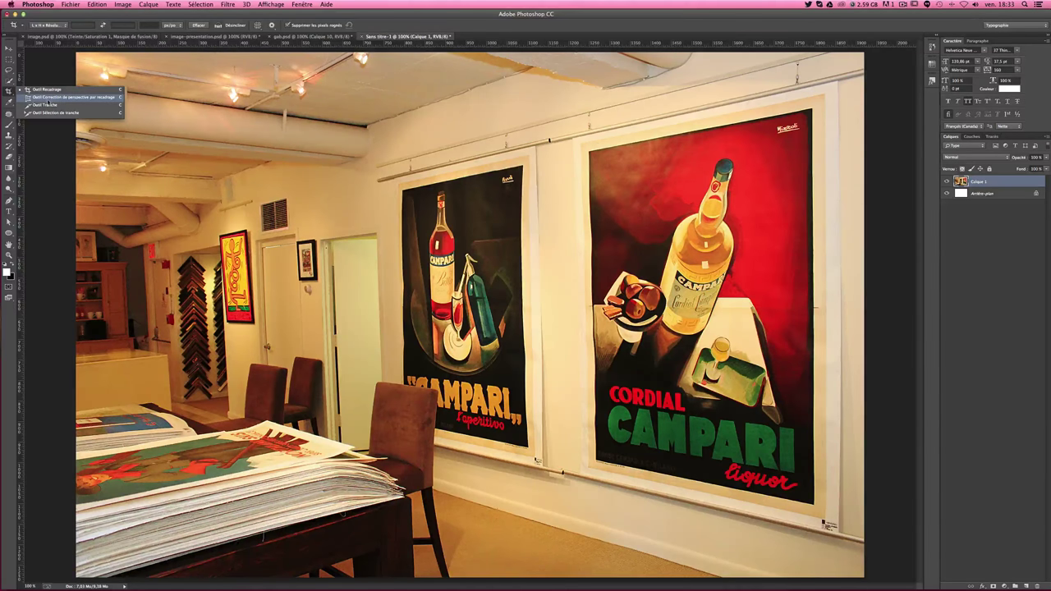
# - Draw a Perspective Crop box around the right-hand Cordial Campari poster and zoom in
pyautogui.click(100, 99)
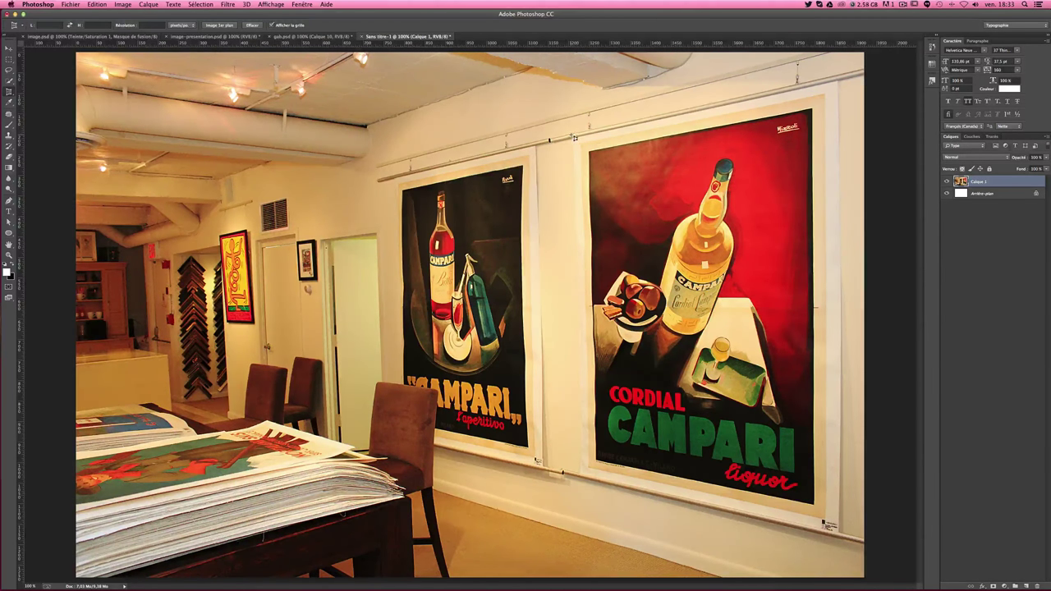
pyautogui.moveTo(571, 133)
pyautogui.mouseDown()
pyautogui.moveTo(741, 312)
pyautogui.moveTo(840, 534)
pyautogui.mouseUp()
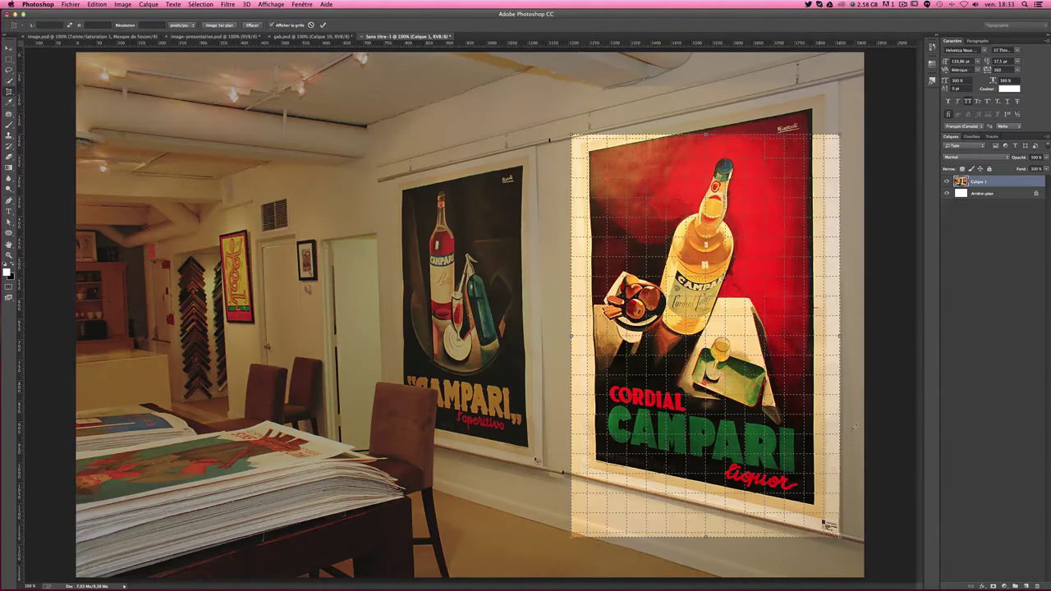
pyautogui.press('super+plus')
# - Zoom in on the poster's top-left corner and snap the crop grid's top-left handle onto it
pyautogui.scroll(2, 657, 237)
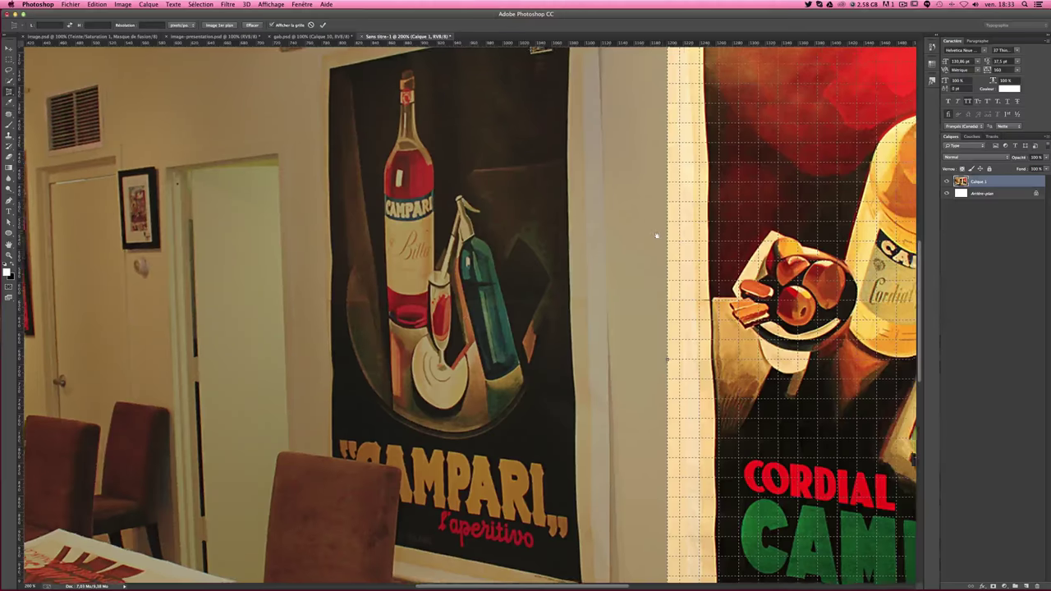
pyautogui.hscroll(3, 608, 271)
pyautogui.scroll(2, 624, 246)
pyautogui.hscroll(4, 599, 247)
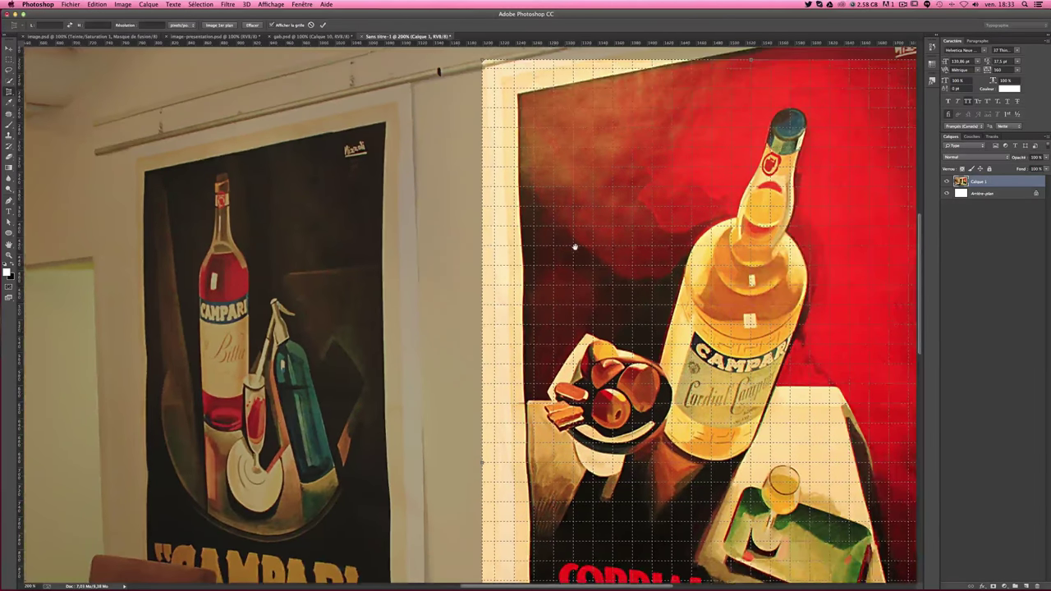
pyautogui.scroll(1, 648, 175)
pyautogui.hscroll(2, 637, 182)
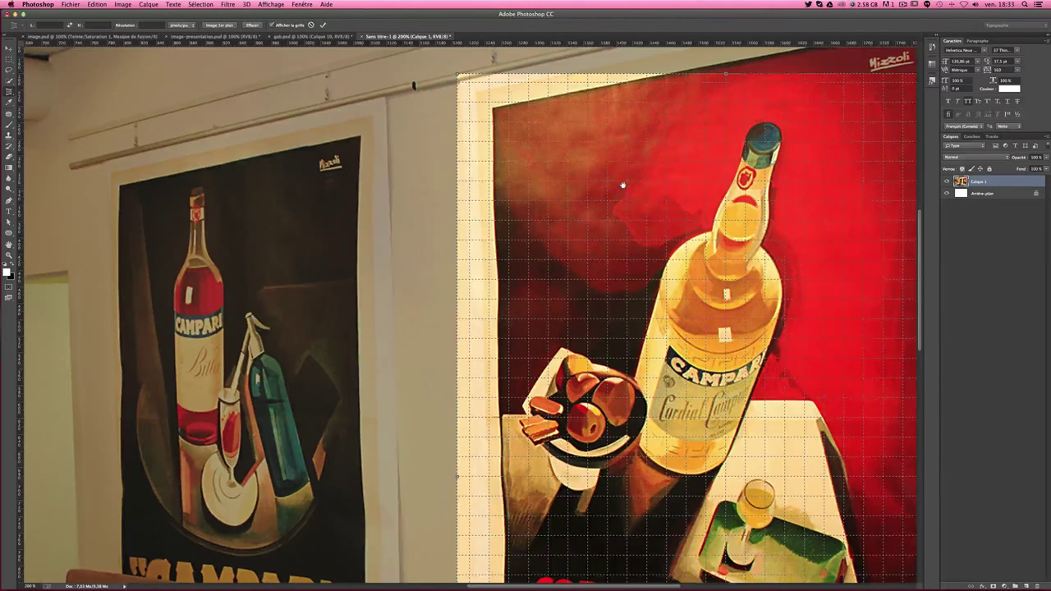
pyautogui.moveTo(622, 189)
pyautogui.mouseDown()
pyautogui.moveTo(458, 253)
pyautogui.moveTo(458, 295)
pyautogui.mouseUp()
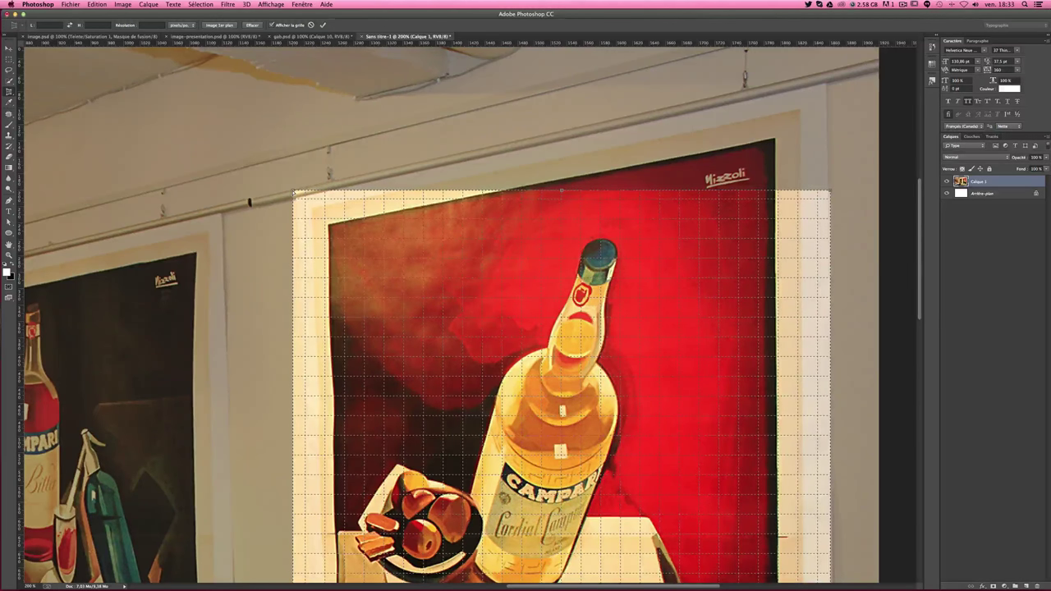
pyautogui.press('super+plus')
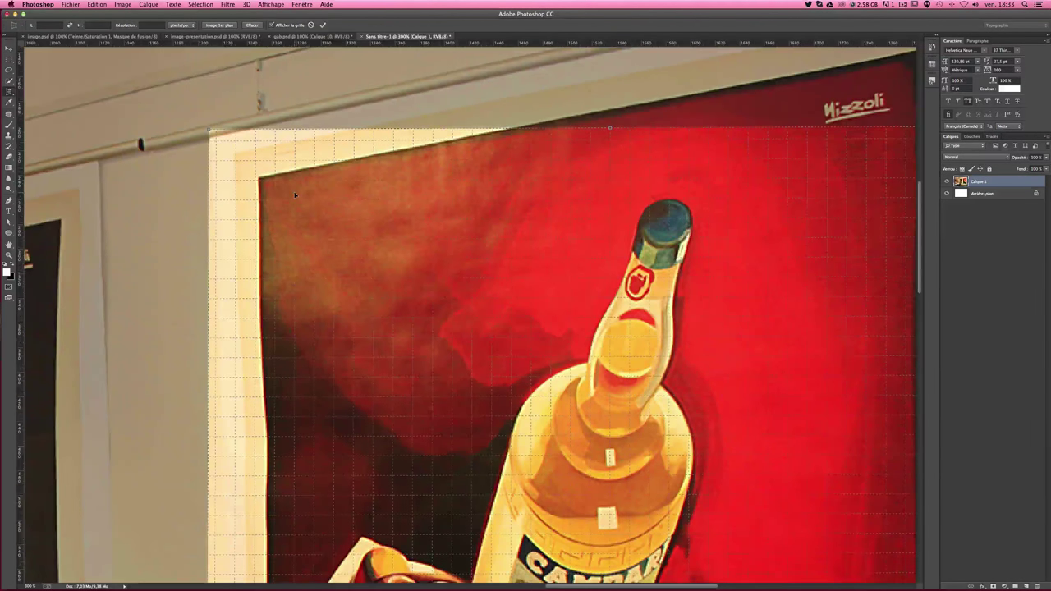
pyautogui.scroll(2, 294, 195)
pyautogui.scroll(2, 292, 197)
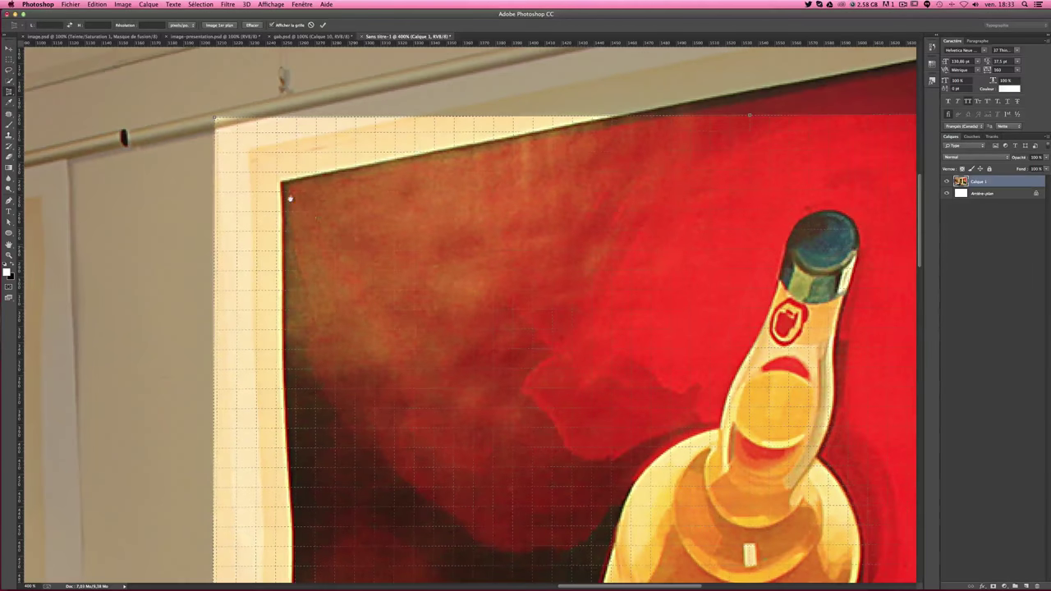
pyautogui.moveTo(215, 117)
pyautogui.mouseDown()
pyautogui.moveTo(262, 141)
pyautogui.moveTo(220, 132)
pyautogui.mouseUp()
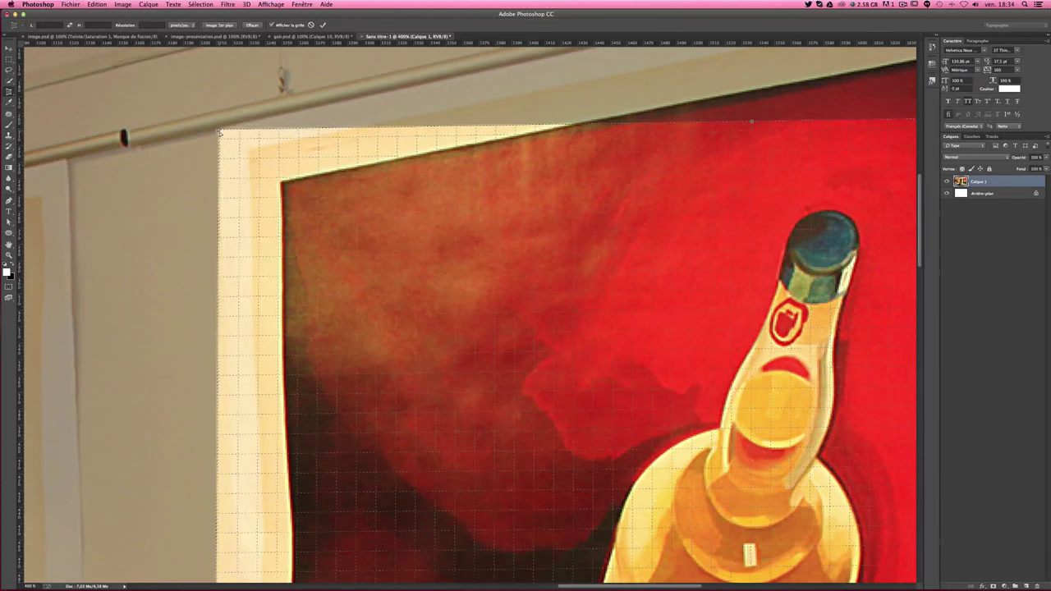
# - Tilt the crop box so its top edge follows the poster's top edge
pyautogui.moveTo(659, 208); pyautogui.dragTo(238, 324)
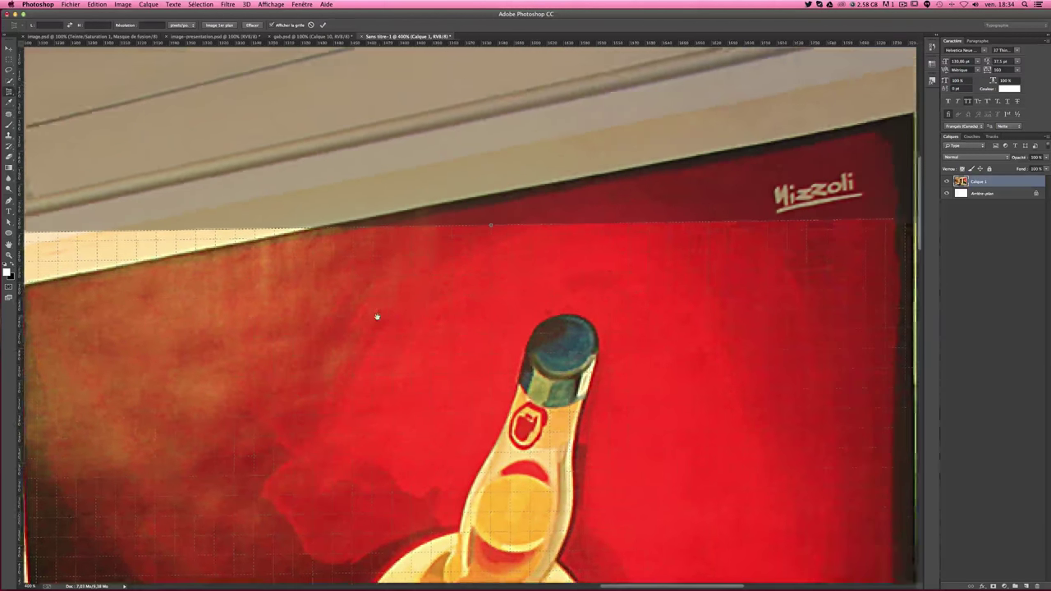
pyautogui.moveTo(694, 230); pyautogui.dragTo(538, 280)
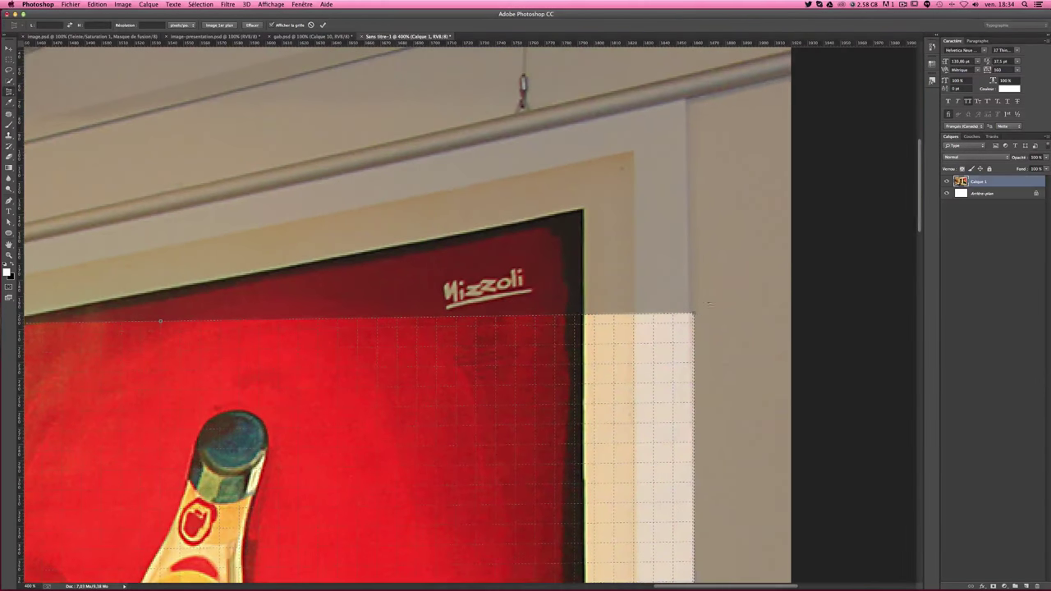
pyautogui.moveTo(695, 315)
pyautogui.mouseDown()
pyautogui.moveTo(675, 115)
pyautogui.moveTo(686, 102)
pyautogui.moveTo(671, 103)
pyautogui.mouseUp()
# - Set the crop grid's top-right handle on the poster's top-right corner
pyautogui.moveTo(324, 205); pyautogui.dragTo(617, 173)
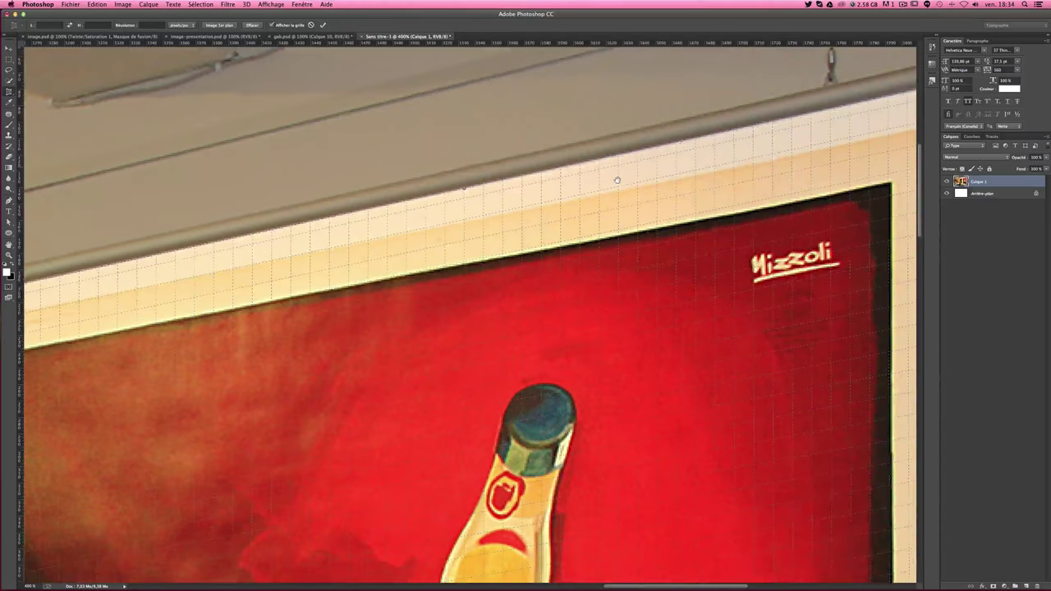
pyautogui.moveTo(189, 226)
pyautogui.mouseDown()
pyautogui.moveTo(572, 243)
pyautogui.moveTo(434, 271)
pyautogui.mouseUp()
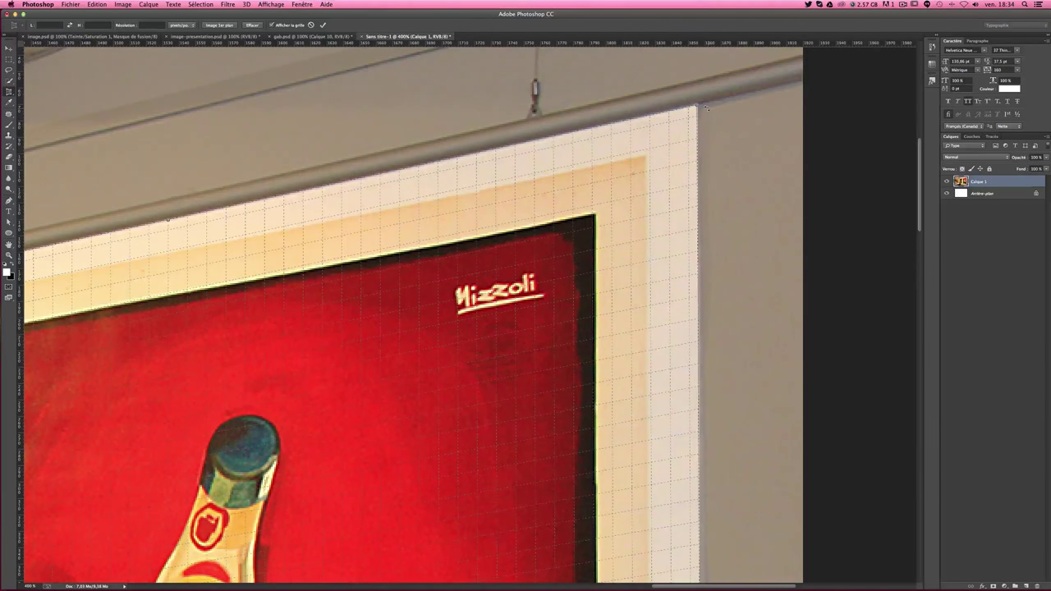
pyautogui.moveTo(697, 105); pyautogui.dragTo(699, 107)
pyautogui.scroll(-5, 678, 493)
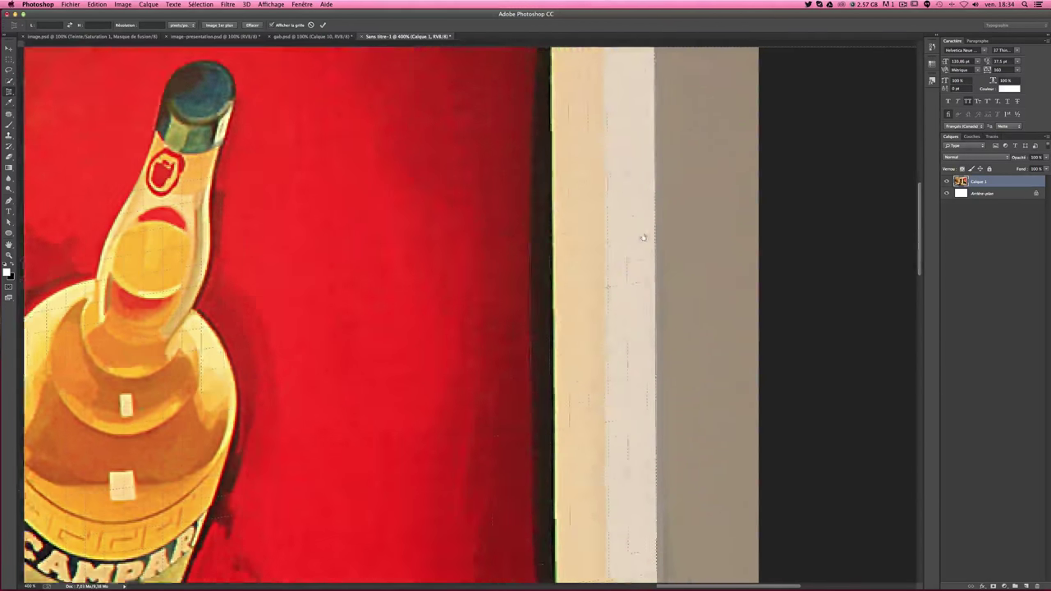
pyautogui.scroll(3, 643, 329)
pyautogui.scroll(3, 636, 148)
pyautogui.scroll(3, 631, 238)
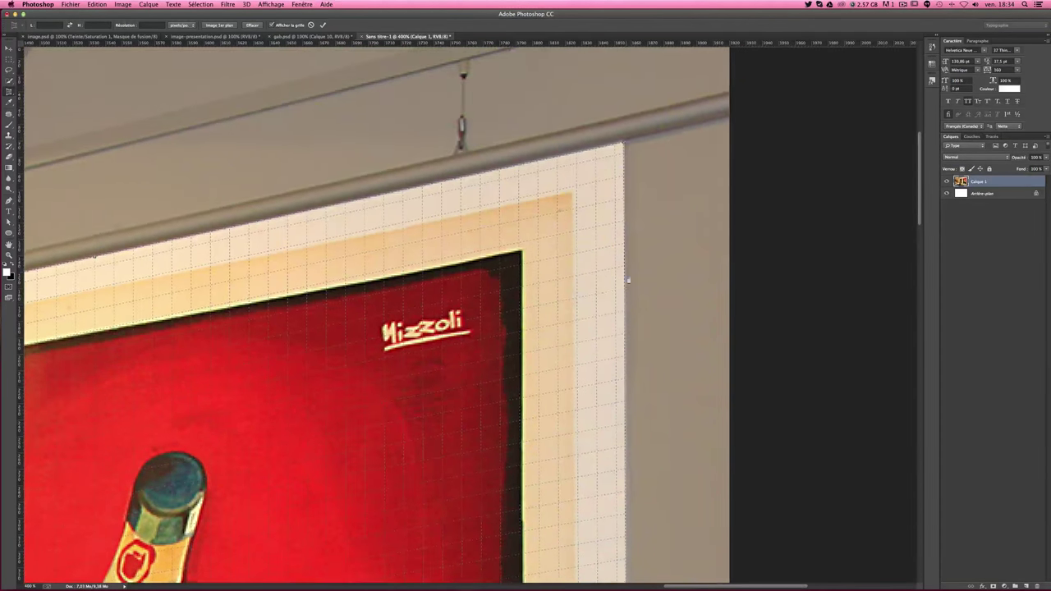
pyautogui.scroll(-5, 634, 443)
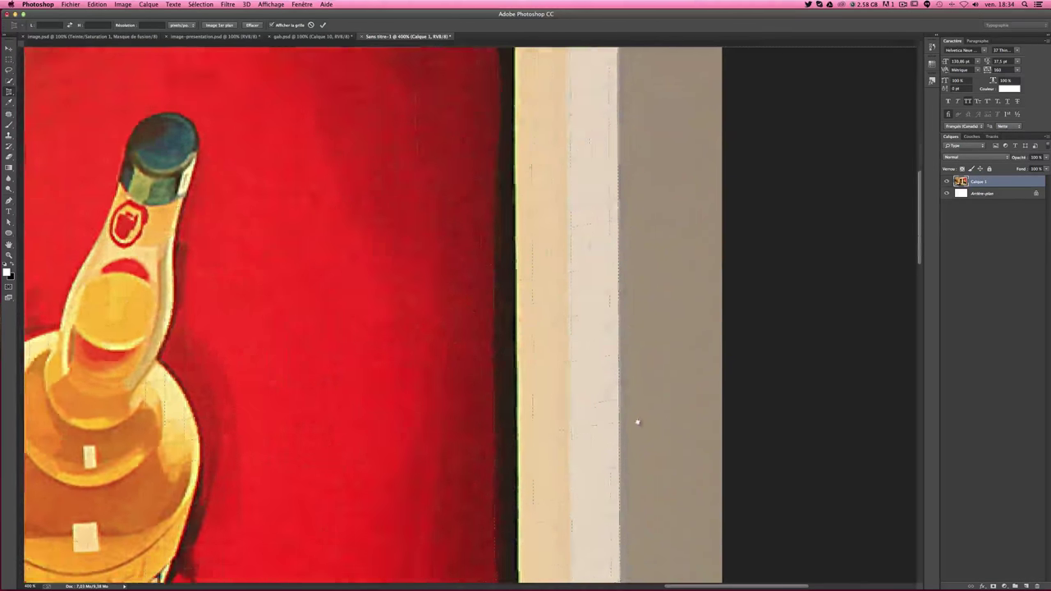
pyautogui.scroll(-5, 634, 296)
pyautogui.scroll(-5, 633, 173)
pyautogui.scroll(-5, 639, 170)
pyautogui.scroll(-2, 639, 170)
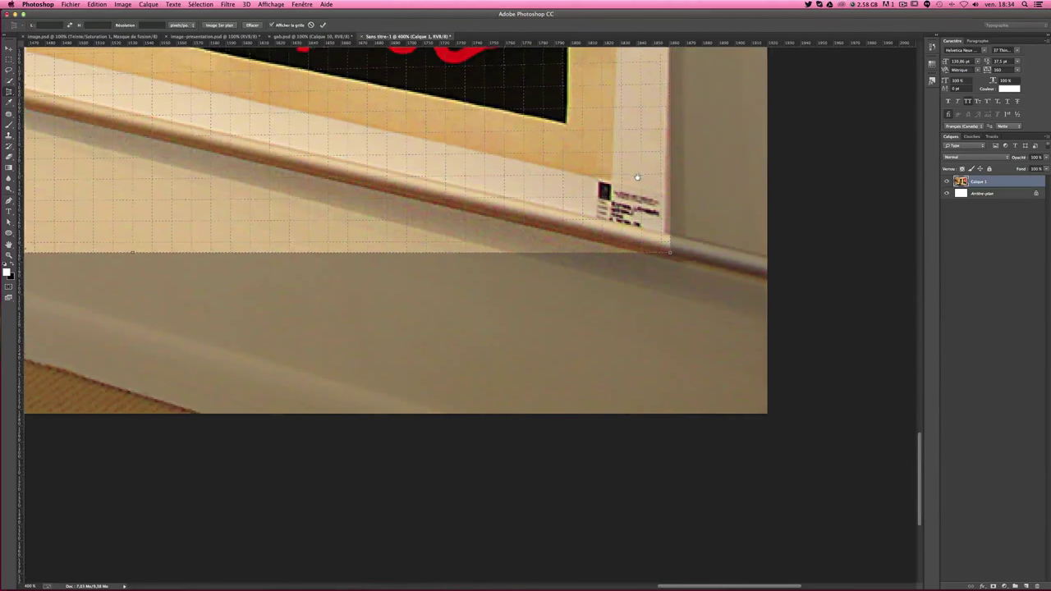
# - Move the crop grid's bottom-right and bottom-left handles onto the poster's bottom corners
pyautogui.moveTo(674, 256); pyautogui.dragTo(666, 235)
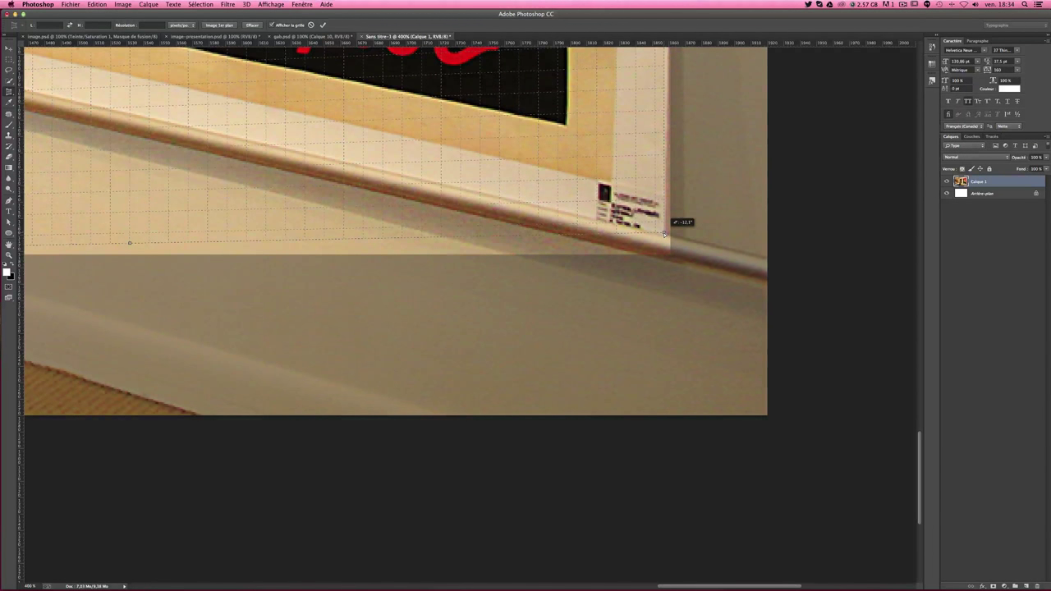
pyautogui.moveTo(665, 234); pyautogui.dragTo(462, 296)
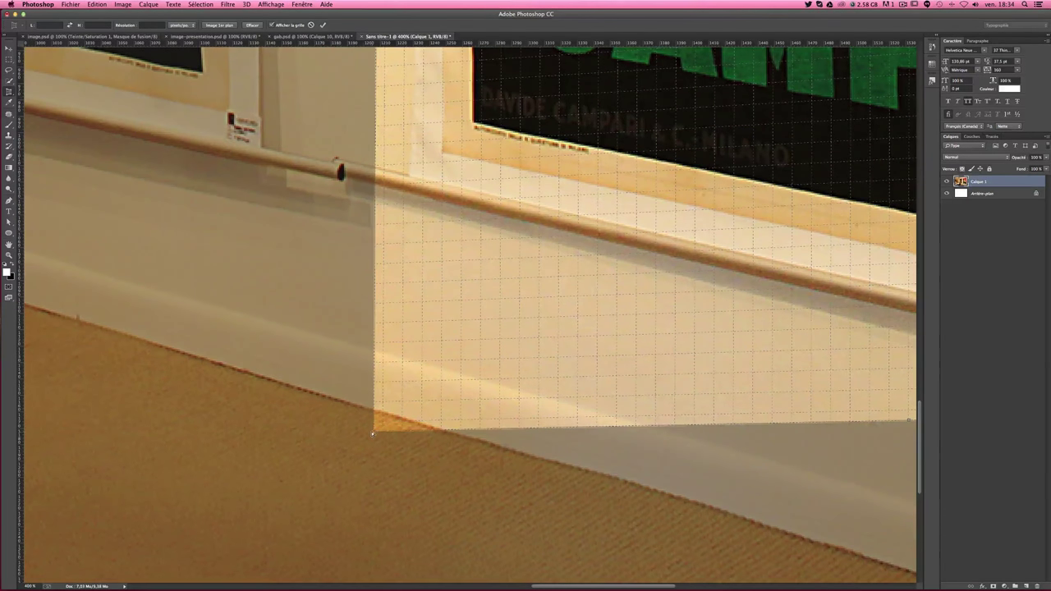
pyautogui.moveTo(374, 430); pyautogui.dragTo(410, 176)
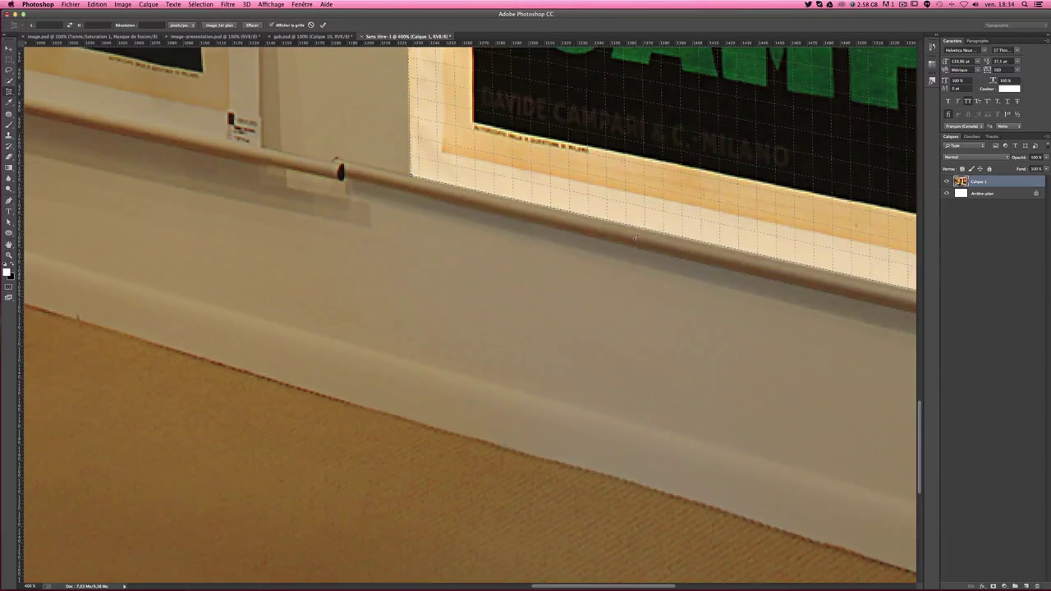
pyautogui.press('super+minus')
pyautogui.press('super+minus')
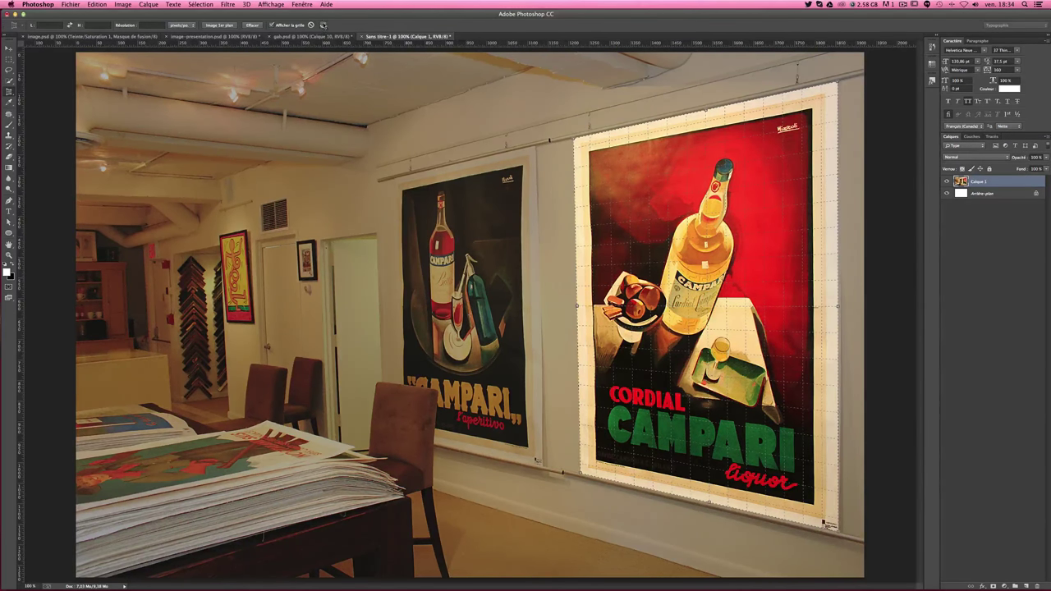
# - Apply the perspective crop to flatten the Cordial Campari poster, then undo it
pyautogui.click(323, 25)
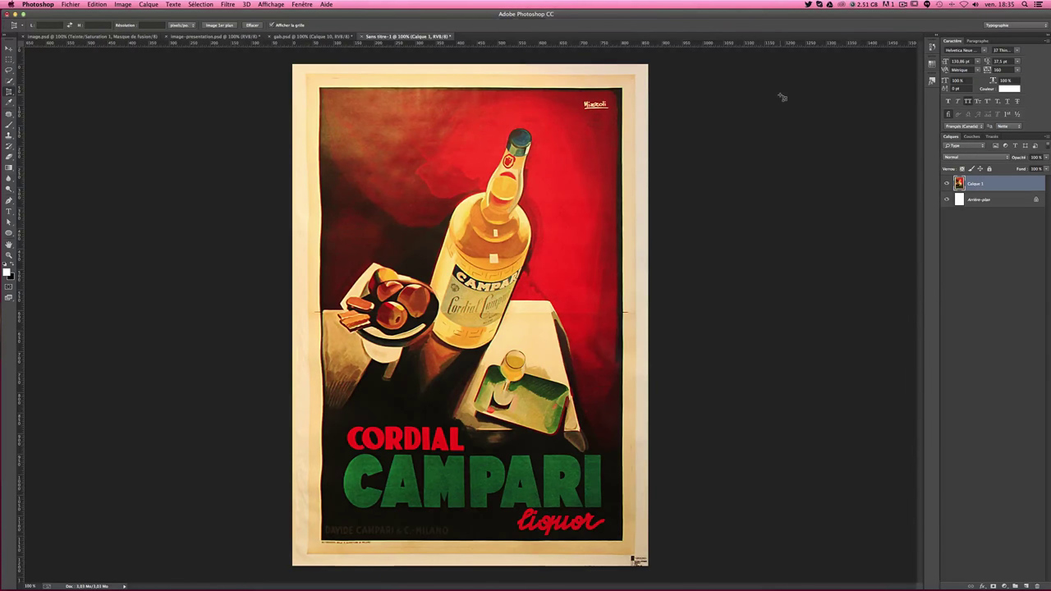
pyautogui.hotkey('ctrl', 'z')
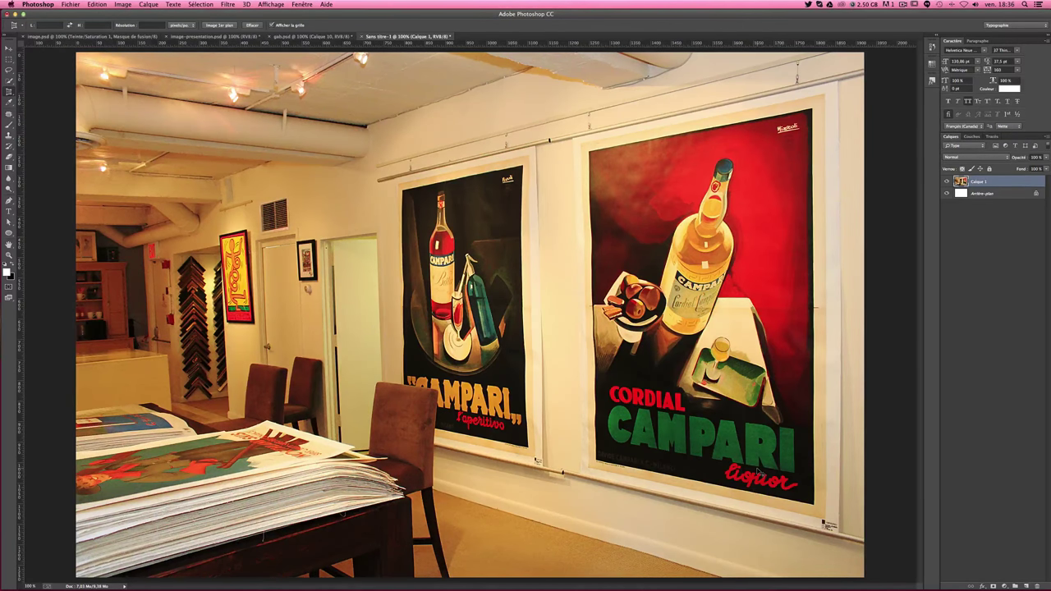
# - Toggle the crop result for comparison, then bring up the Edit (Edition) menu
pyautogui.press('Return')
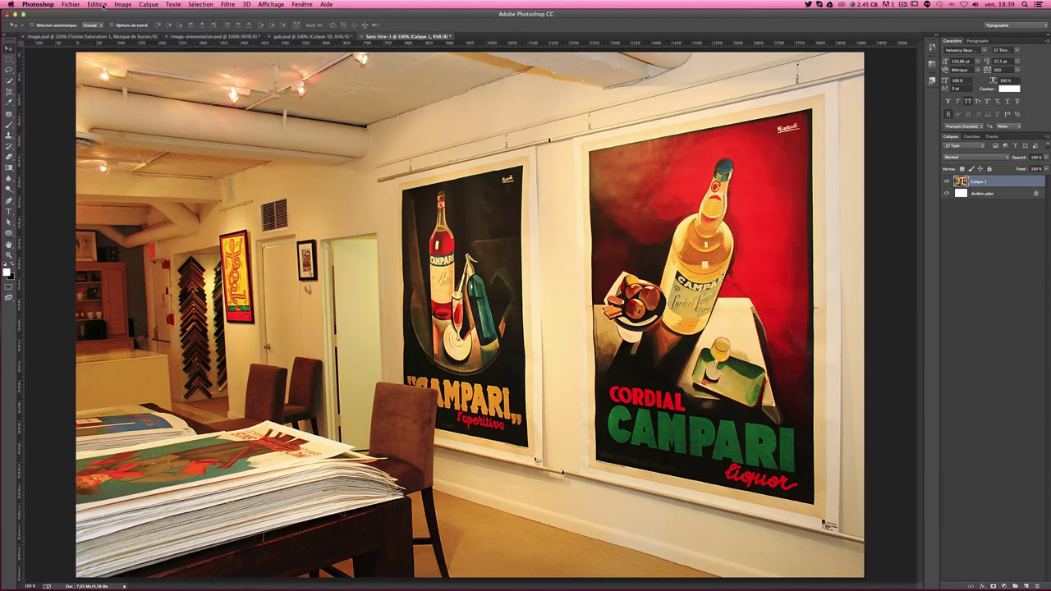
pyautogui.click(102, 6)
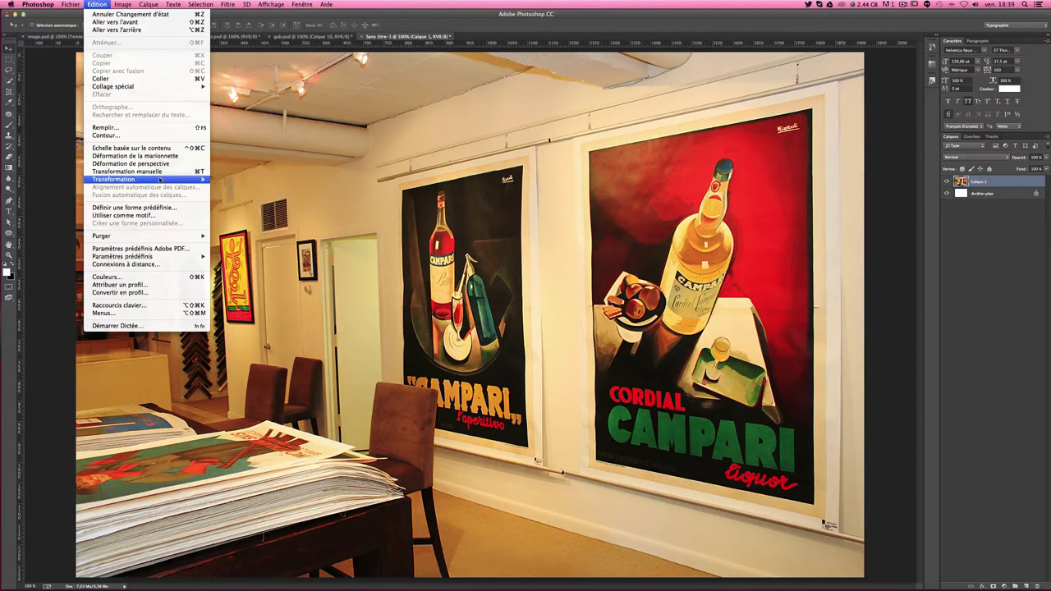
# - Start Perspective Warp and draw a warp plane over the right Campari poster
pyautogui.click(123, 164)
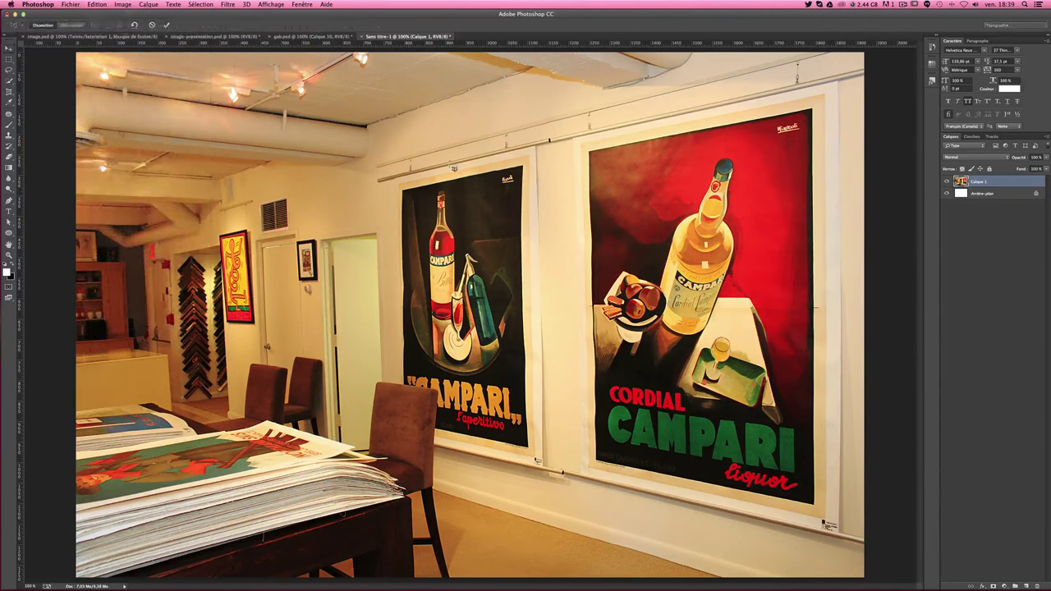
pyautogui.moveTo(575, 134); pyautogui.dragTo(771, 433)
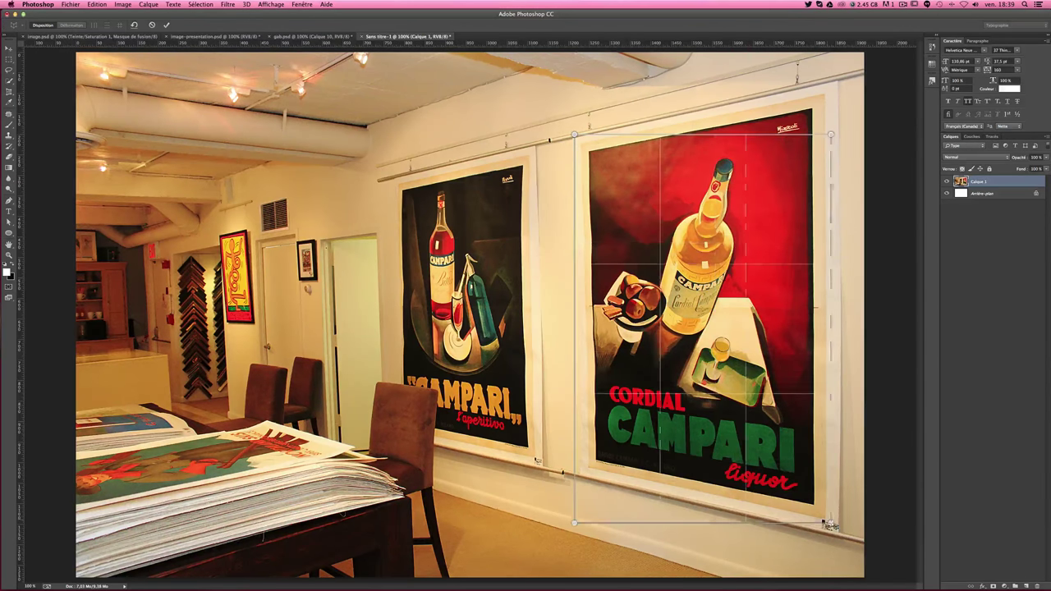
pyautogui.hotkey('ctrl', '+')
pyautogui.hotkey('ctrl', '+')
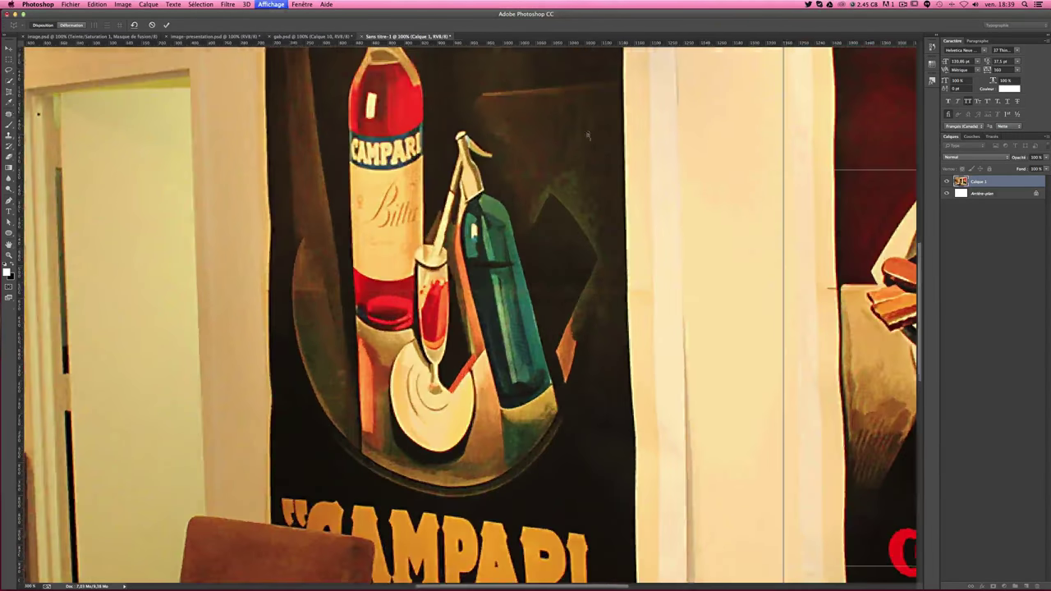
# - Pin the plane's top-left, top-right and bottom-left corners onto the poster's corners, then zoom to fit
pyautogui.moveTo(904, 164); pyautogui.dragTo(389, 269)
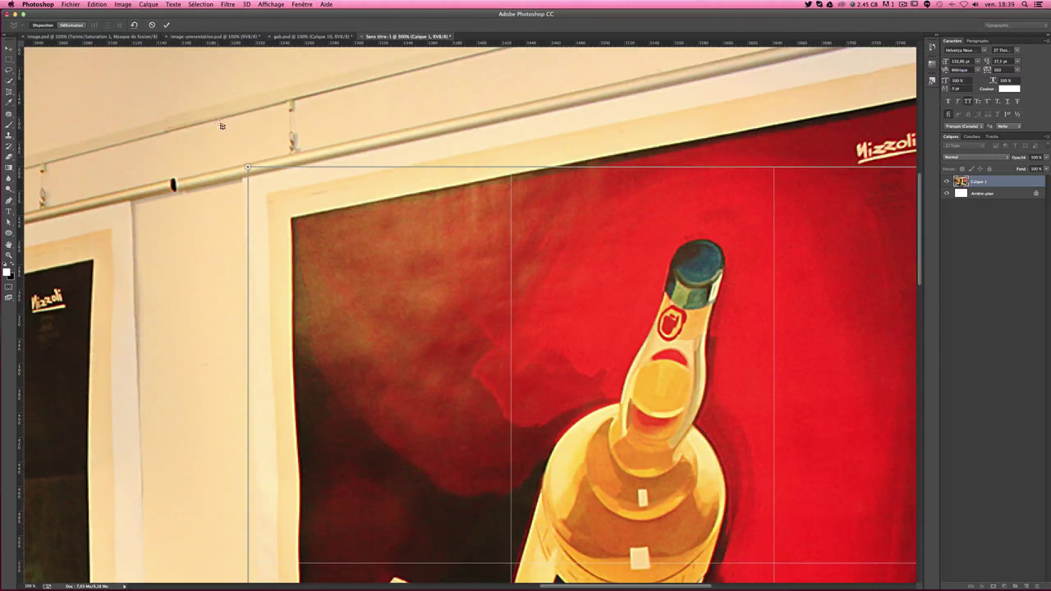
pyautogui.moveTo(248, 169); pyautogui.dragTo(248, 182)
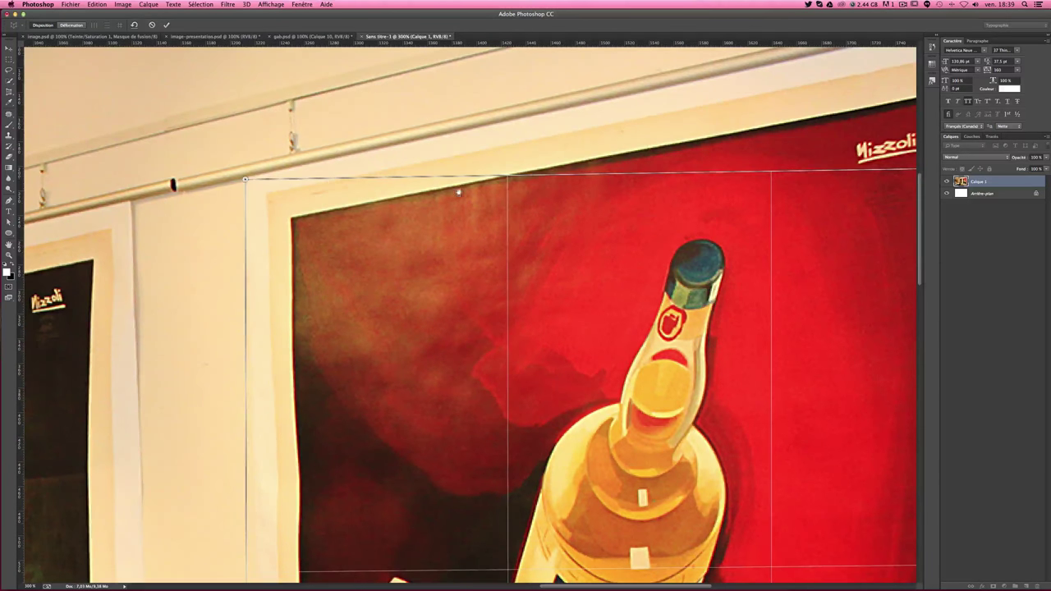
pyautogui.hscroll(5, 575, 197)
pyautogui.moveTo(715, 225); pyautogui.dragTo(714, 63)
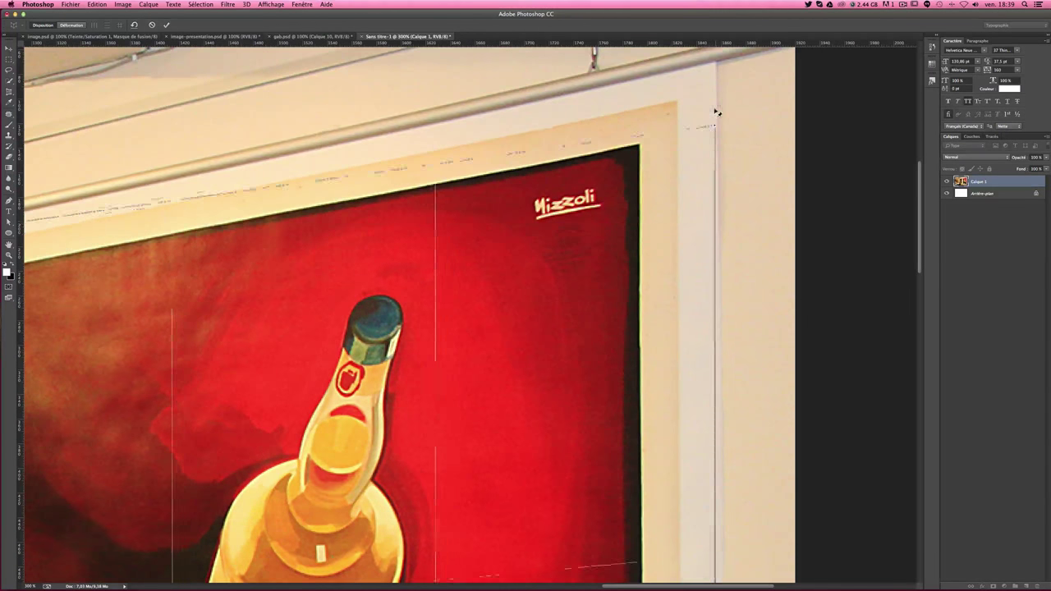
pyautogui.scroll(-5, 592, 445)
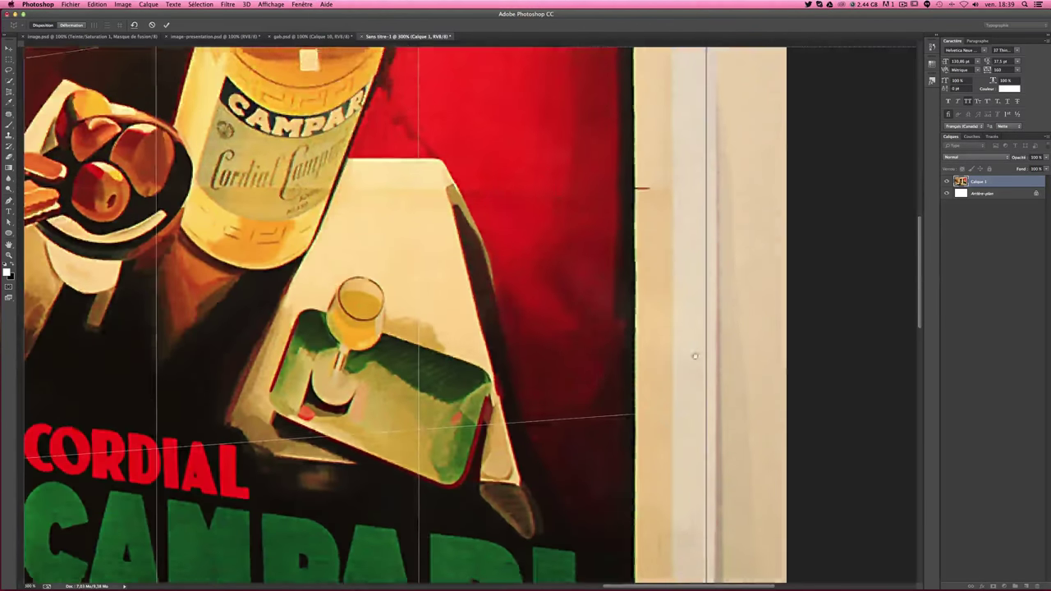
pyautogui.scroll(-5, 690, 353)
pyautogui.scroll(-3, 690, 493)
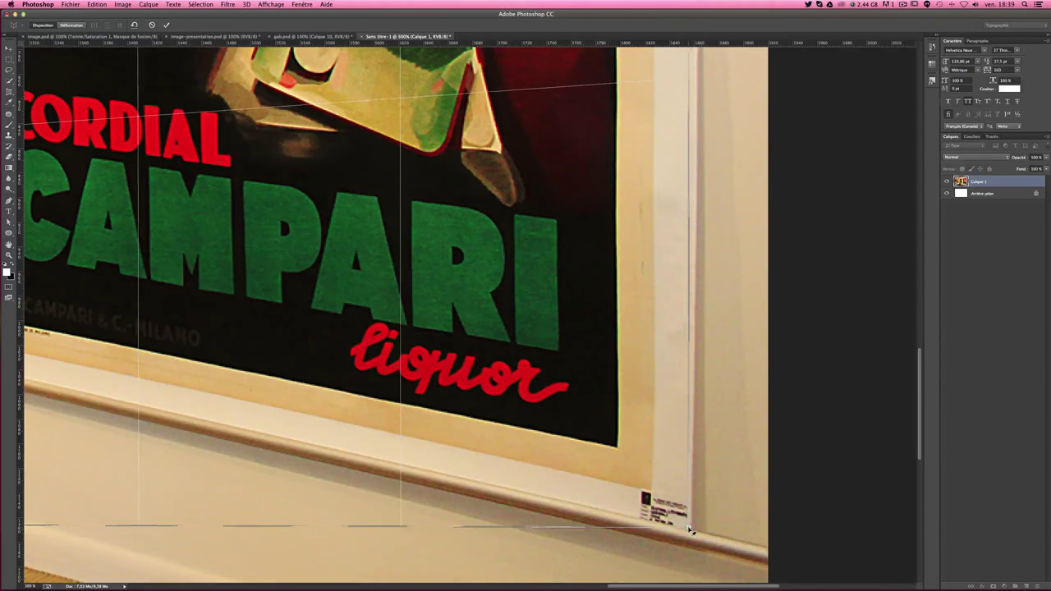
pyautogui.hscroll(-10, 548, 399)
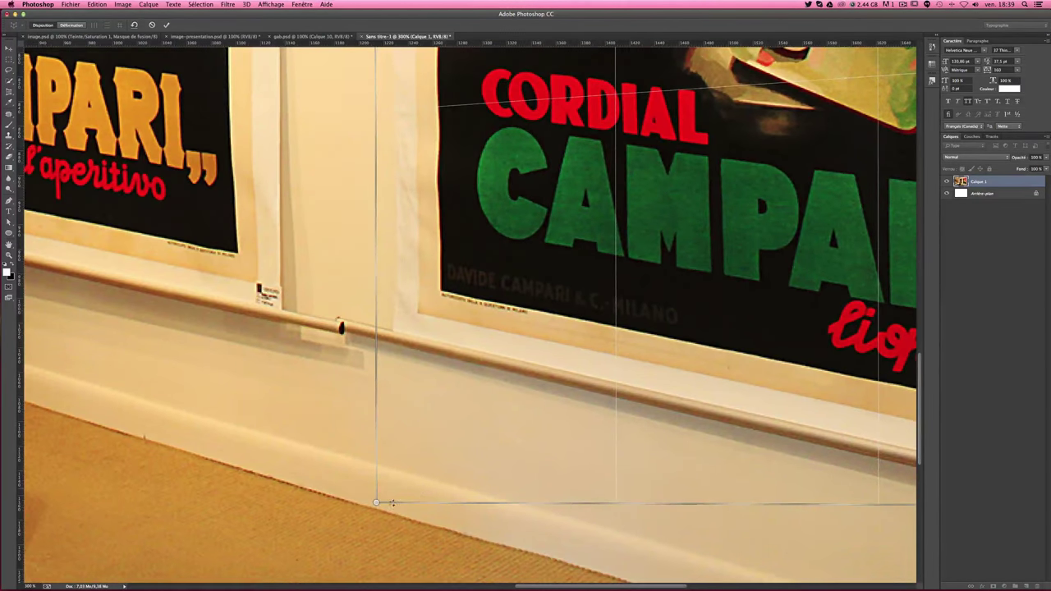
pyautogui.moveTo(376, 503); pyautogui.dragTo(400, 331)
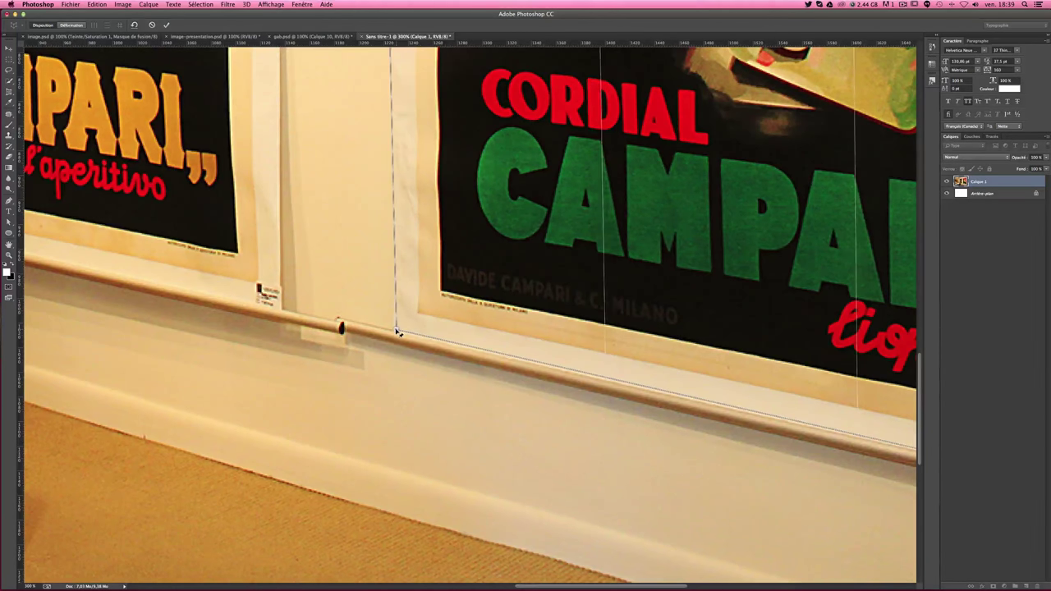
pyautogui.scroll(10, 452, 237)
pyautogui.scroll(10, 436, 275)
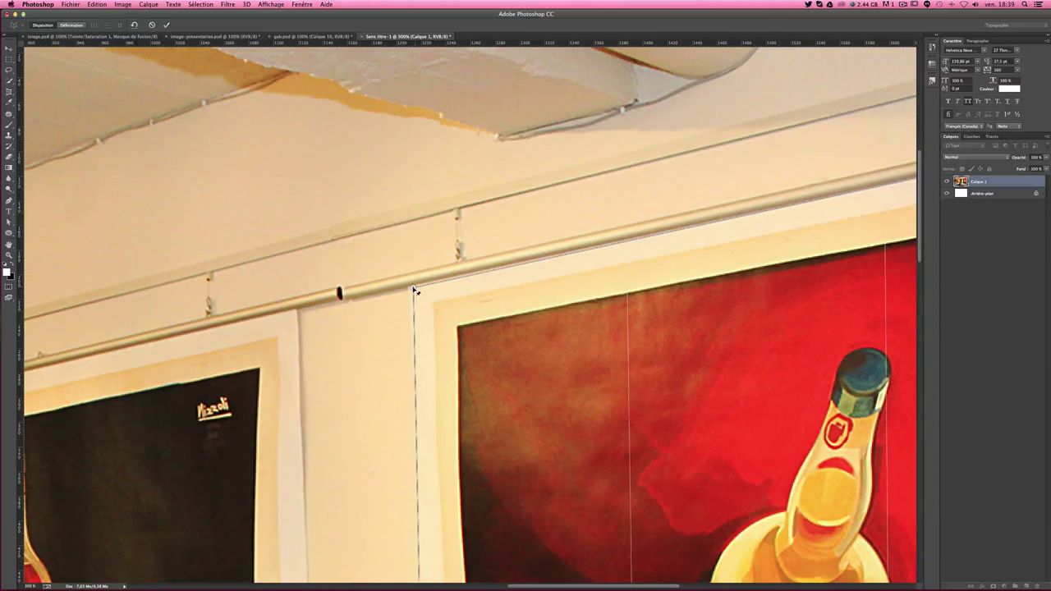
pyautogui.hotkey('ctrl', '0')
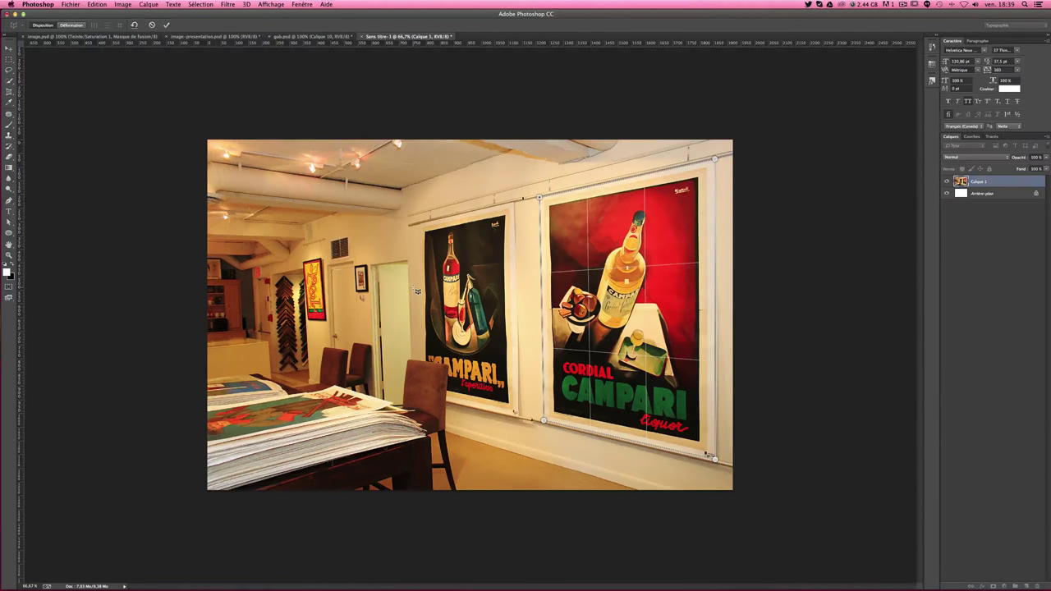
# - Zoom to 100% and switch the perspective warp from Layout to Warp mode
pyautogui.hotkey('ctrl', '1')
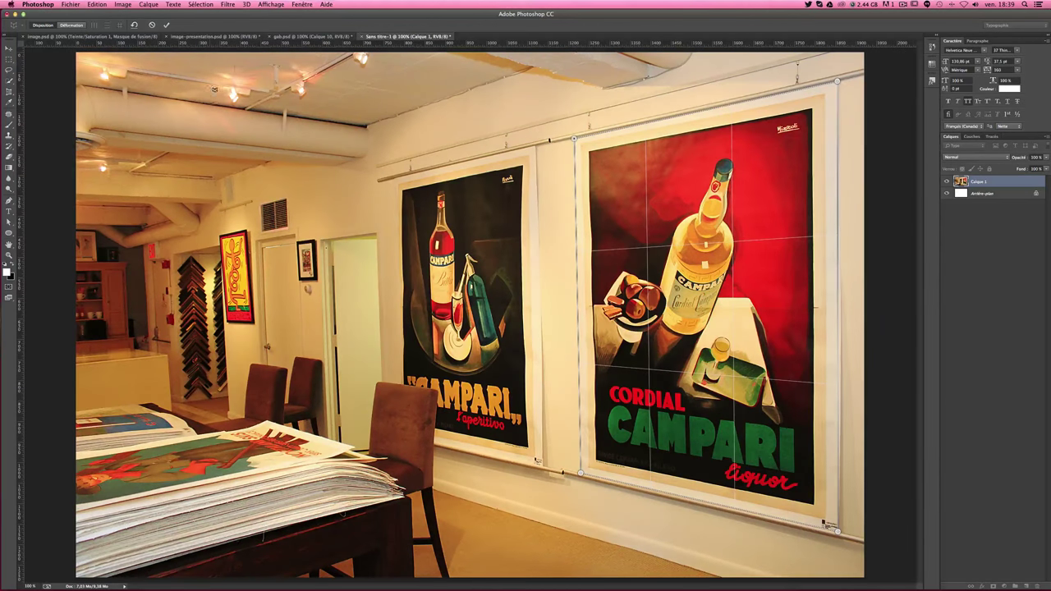
pyautogui.click(81, 26)
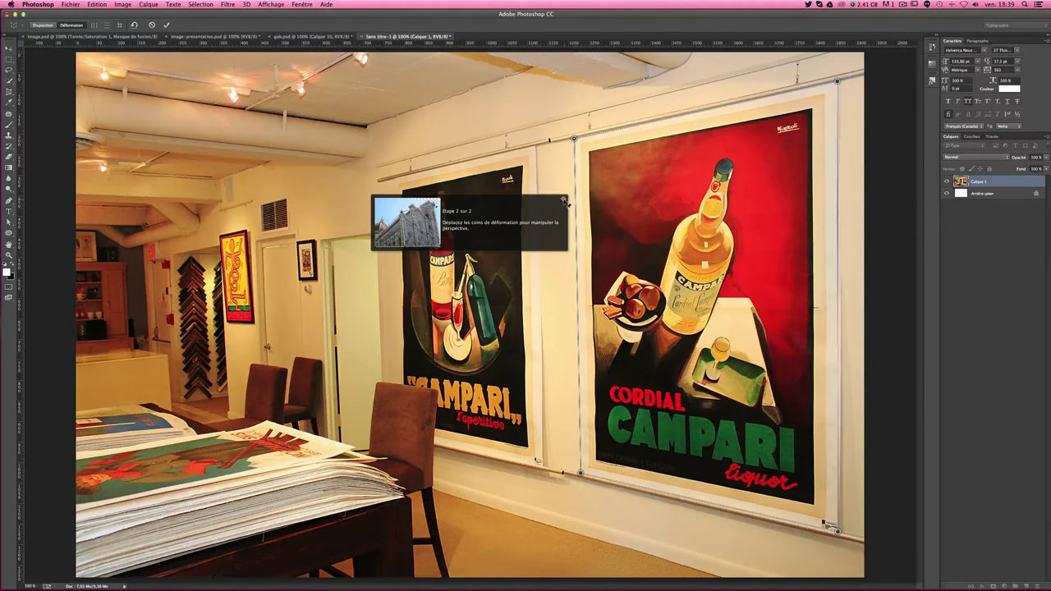
pyautogui.click(563, 199)
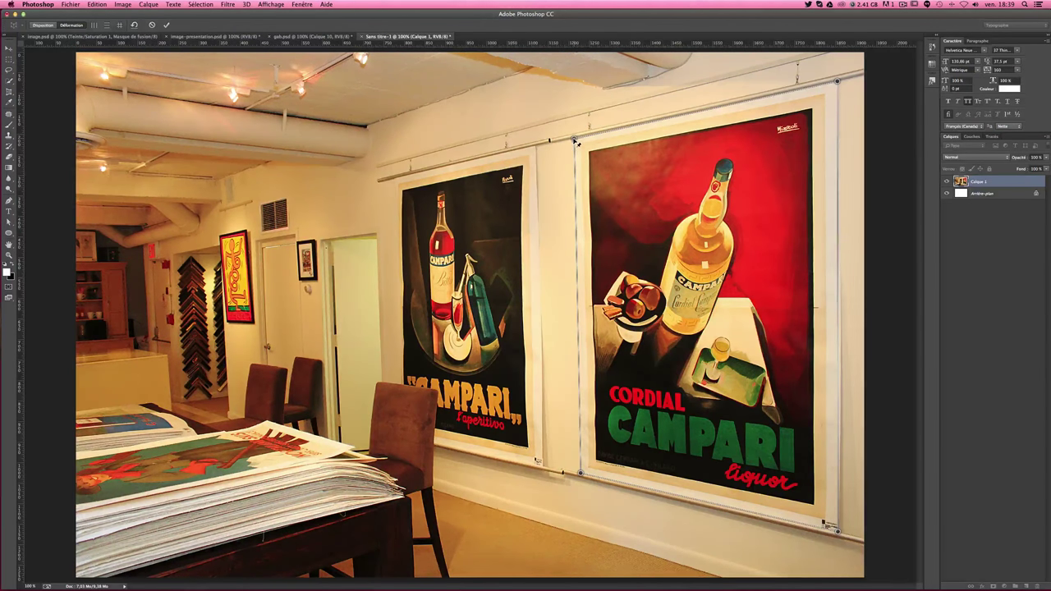
# - Drag the poster's top-left and bottom-left pins to skew the wall into a steeper angle
pyautogui.moveTo(577, 142); pyautogui.dragTo(452, 209)
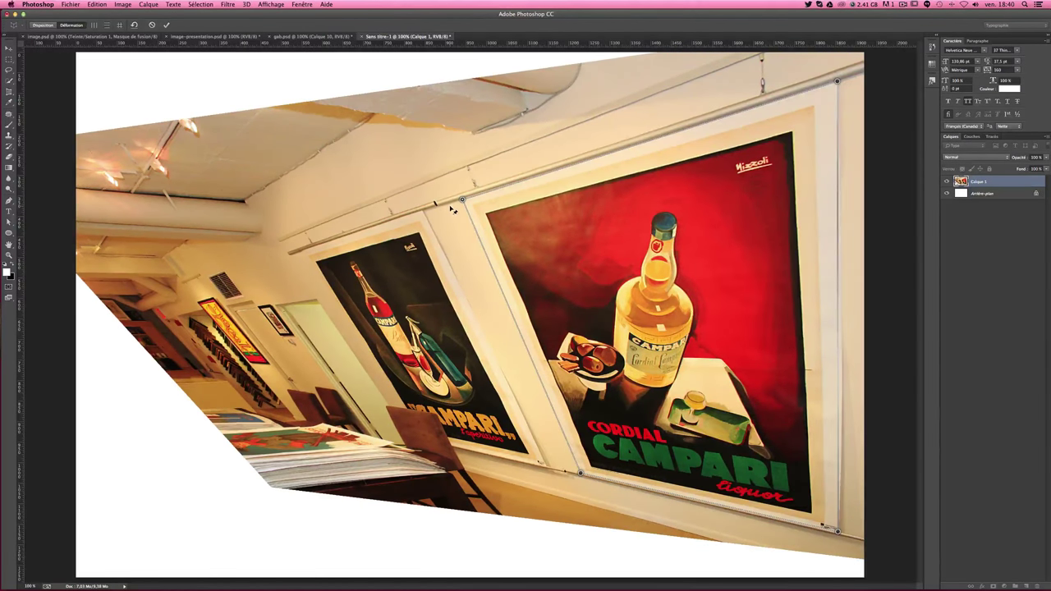
pyautogui.moveTo(582, 476)
pyautogui.mouseDown()
pyautogui.moveTo(448, 450)
pyautogui.moveTo(468, 477)
pyautogui.mouseUp()
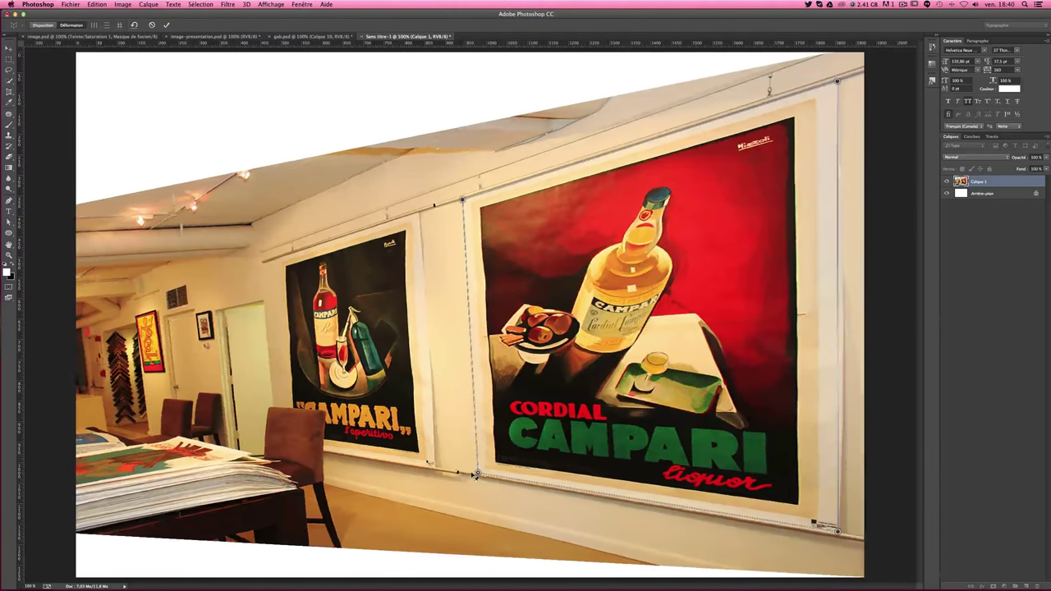
pyautogui.moveTo(468, 478)
pyautogui.mouseDown()
pyautogui.moveTo(401, 462)
pyautogui.moveTo(368, 421)
pyautogui.moveTo(375, 435)
pyautogui.mouseUp()
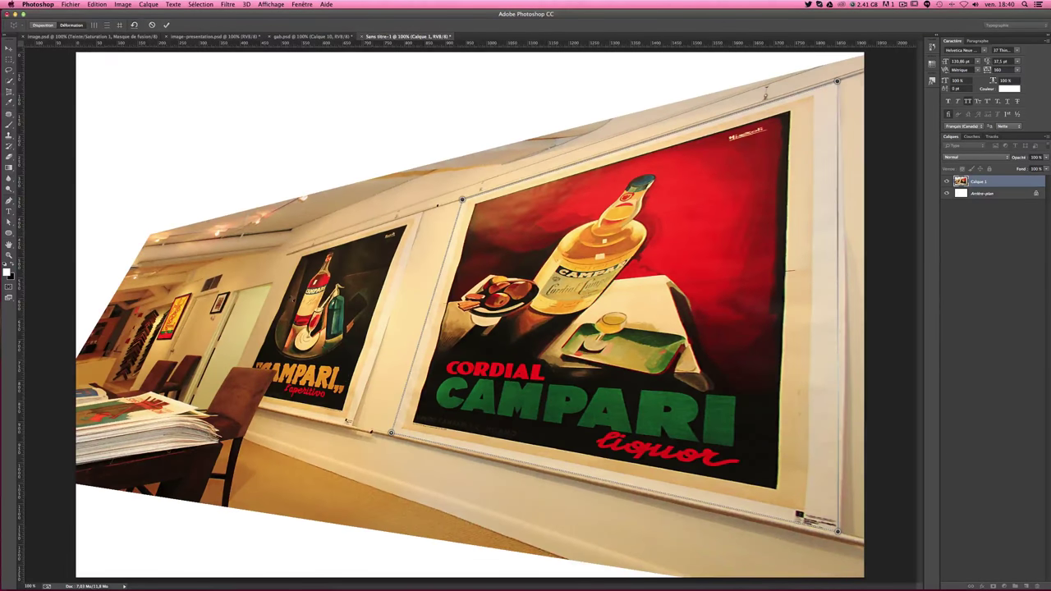
pyautogui.moveTo(464, 200)
pyautogui.mouseDown()
pyautogui.moveTo(529, 191)
pyautogui.moveTo(523, 213)
pyautogui.mouseUp()
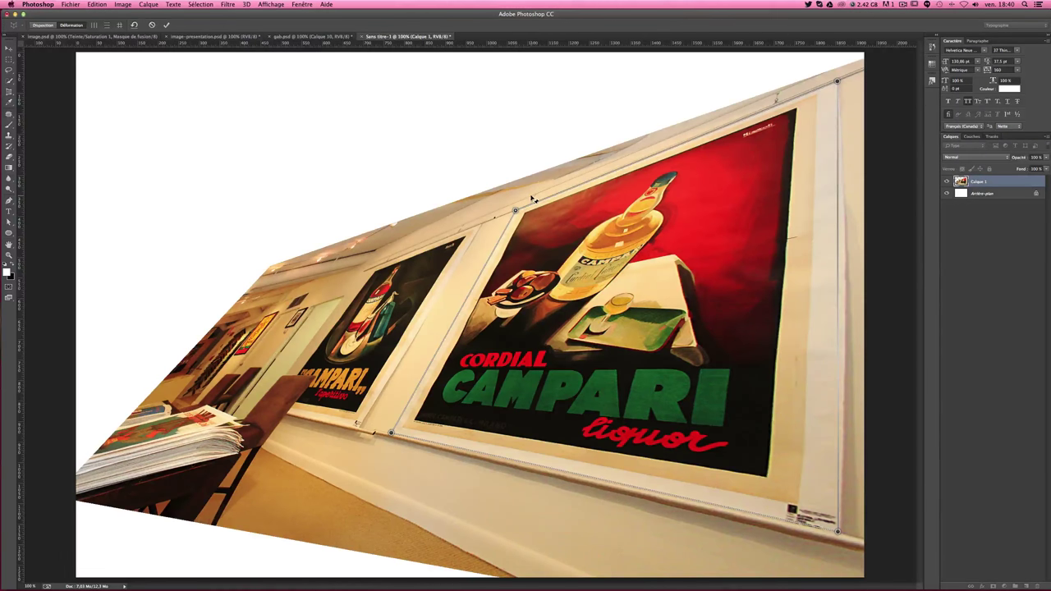
# - Apply the perspective warp from the Move-tool prompt, then undo it to restore the photo
pyautogui.click(8, 49)
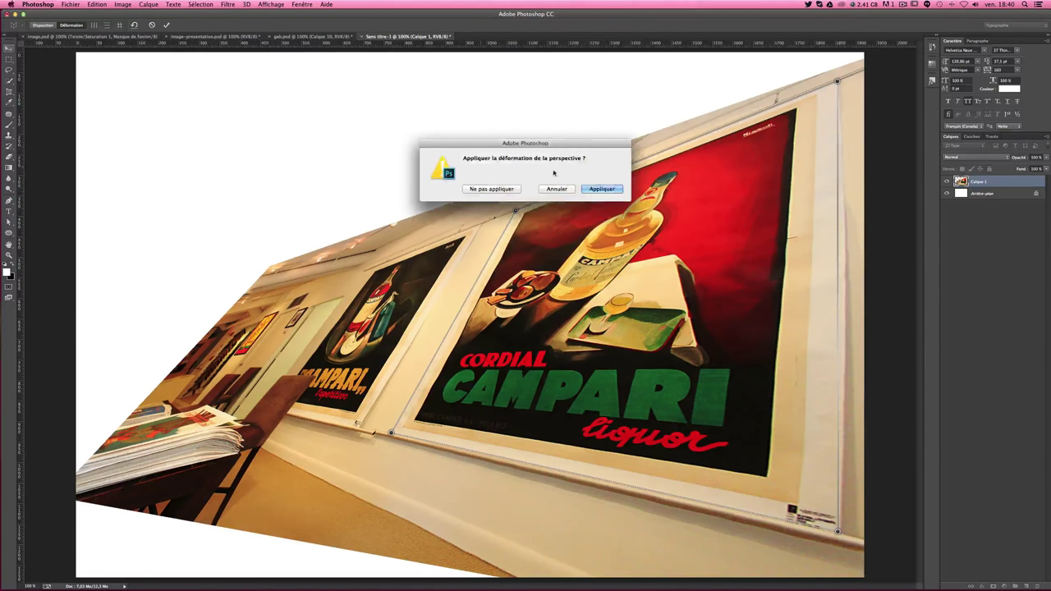
pyautogui.click(602, 189)
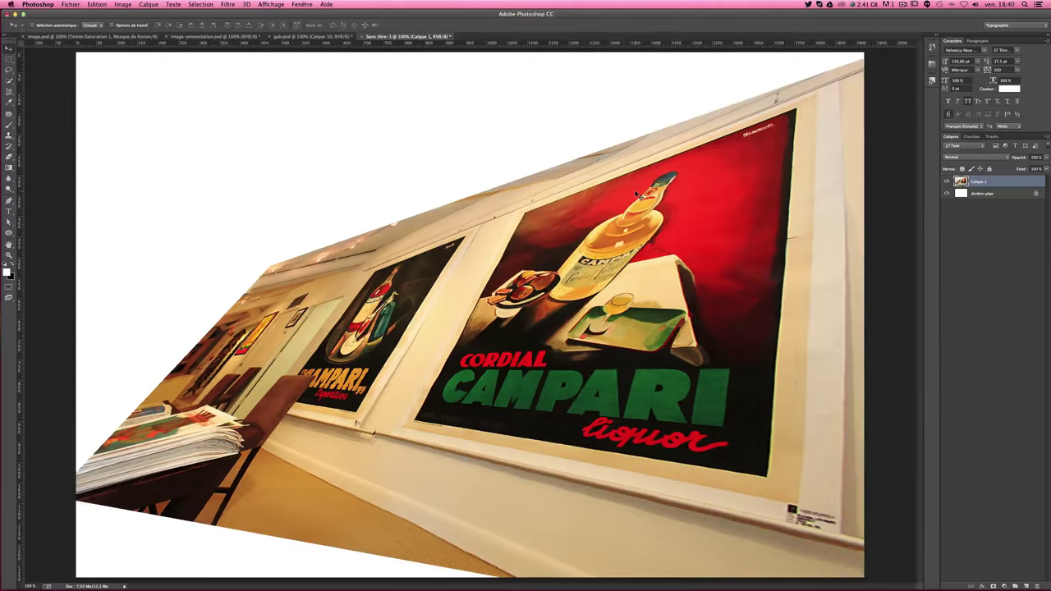
pyautogui.hotkey('ctrl', 'z')
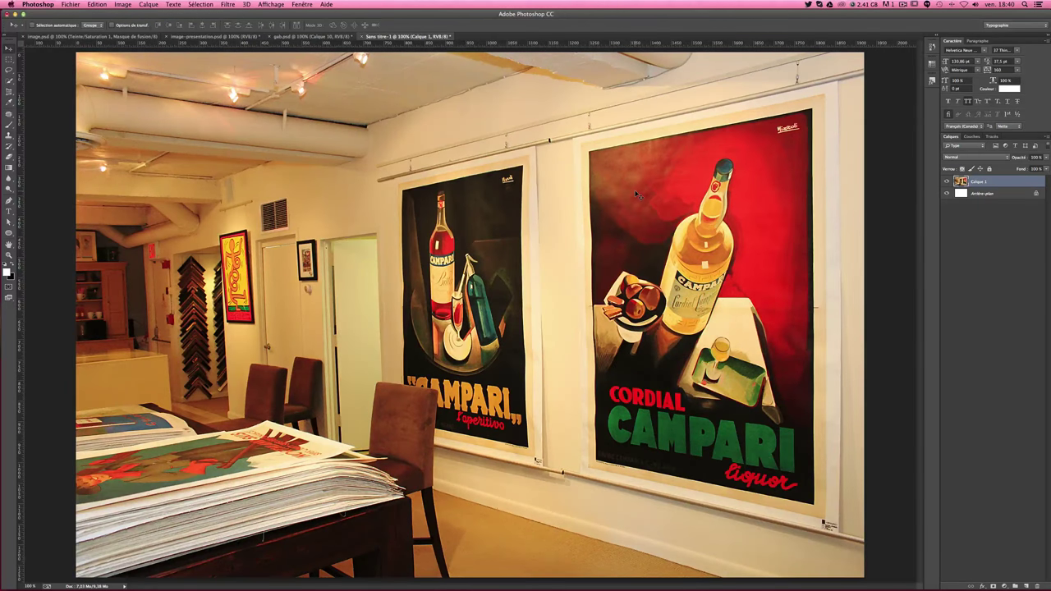